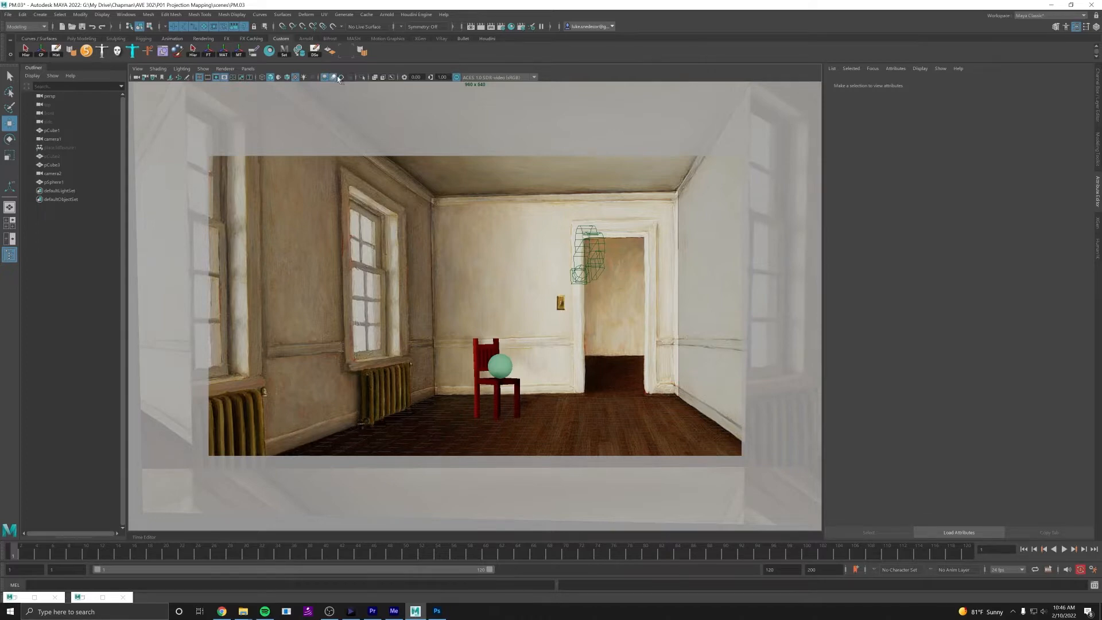
click(338, 77)
click(596, 267)
click(548, 447)
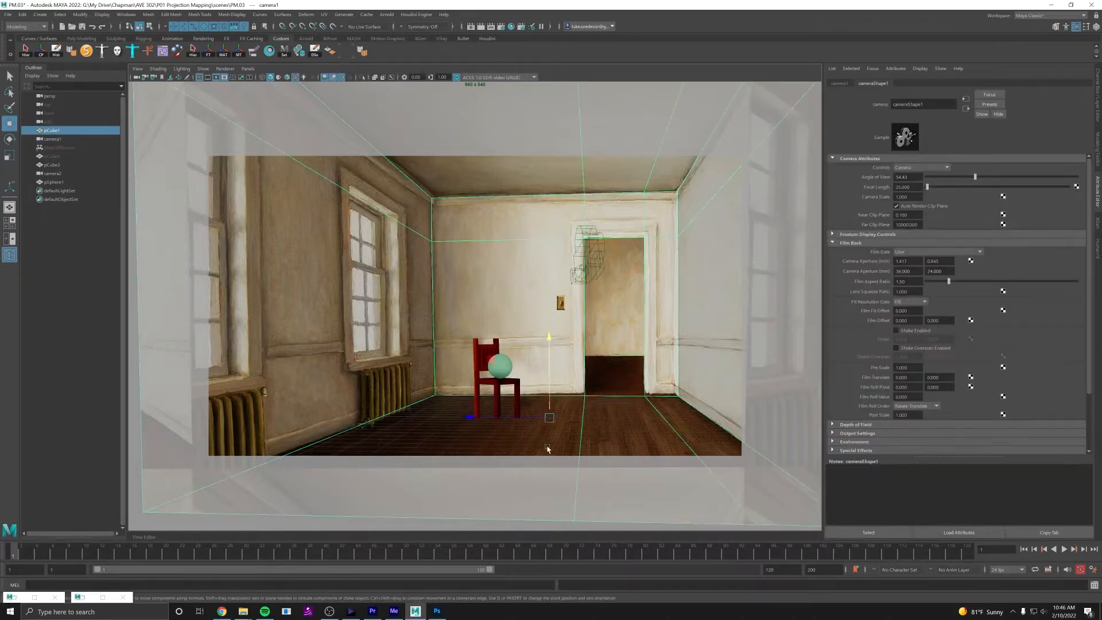
click(610, 389)
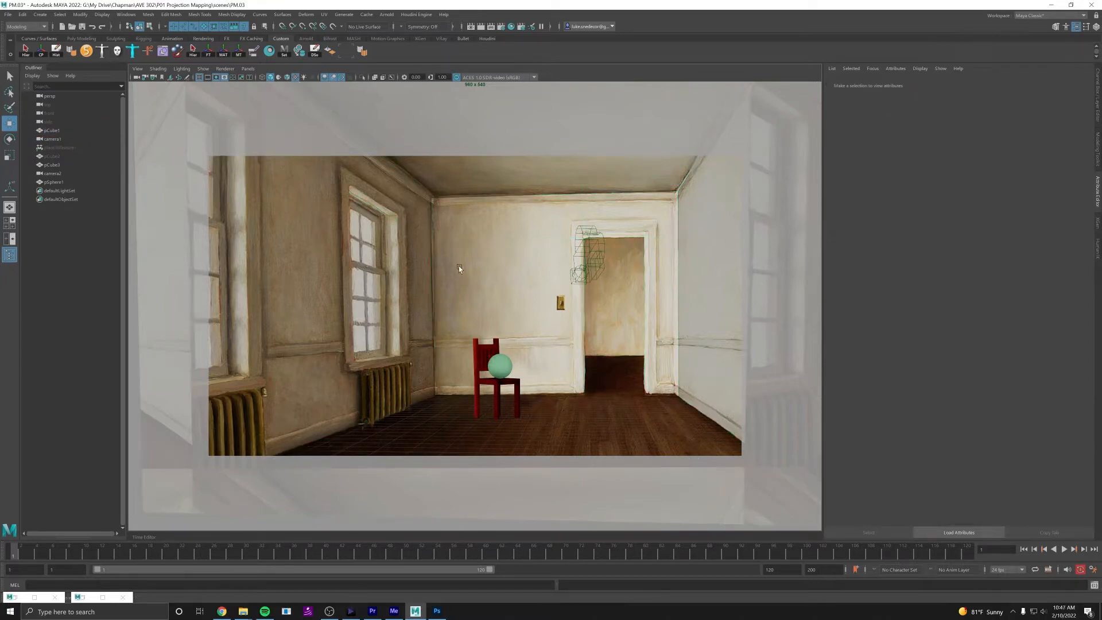
Hide all object types in the camera view except polygons, and turn off the grid
click(204, 70)
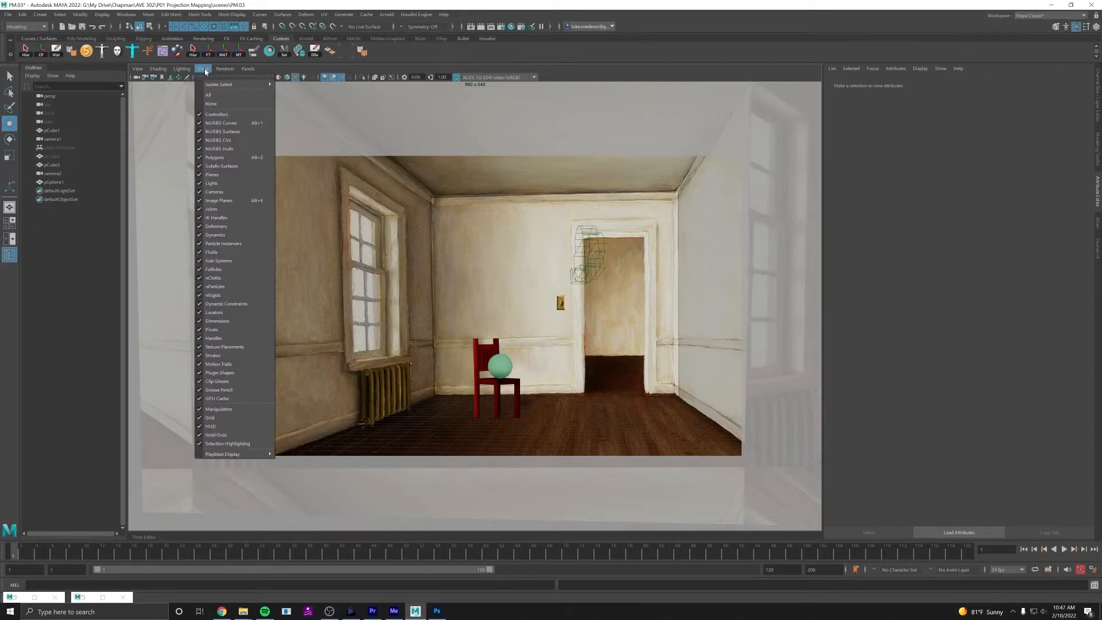
click(213, 158)
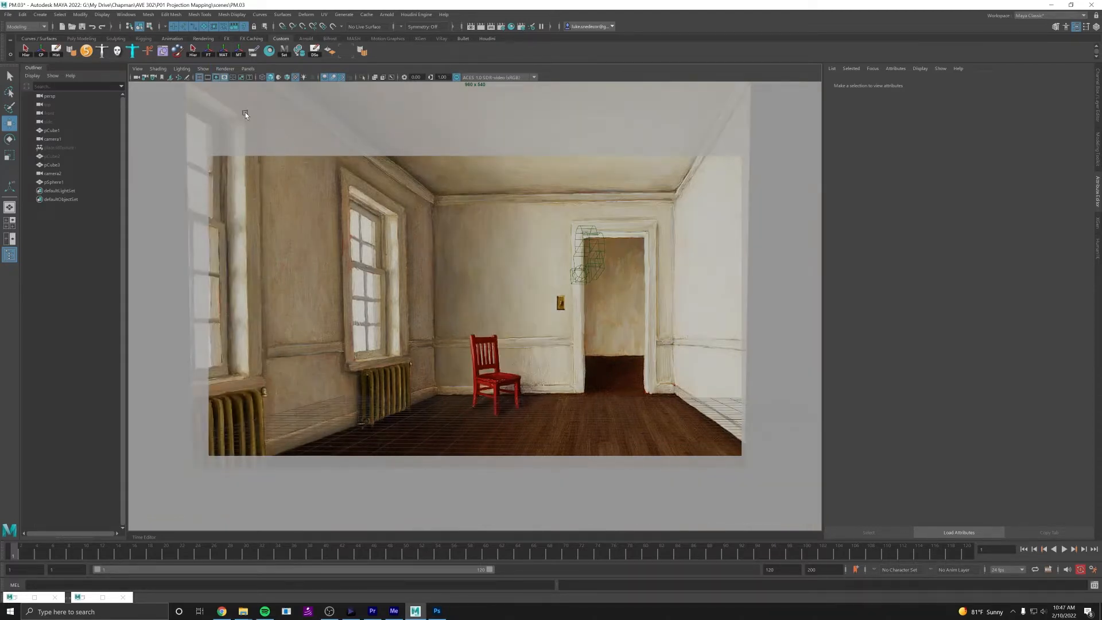
click(204, 70)
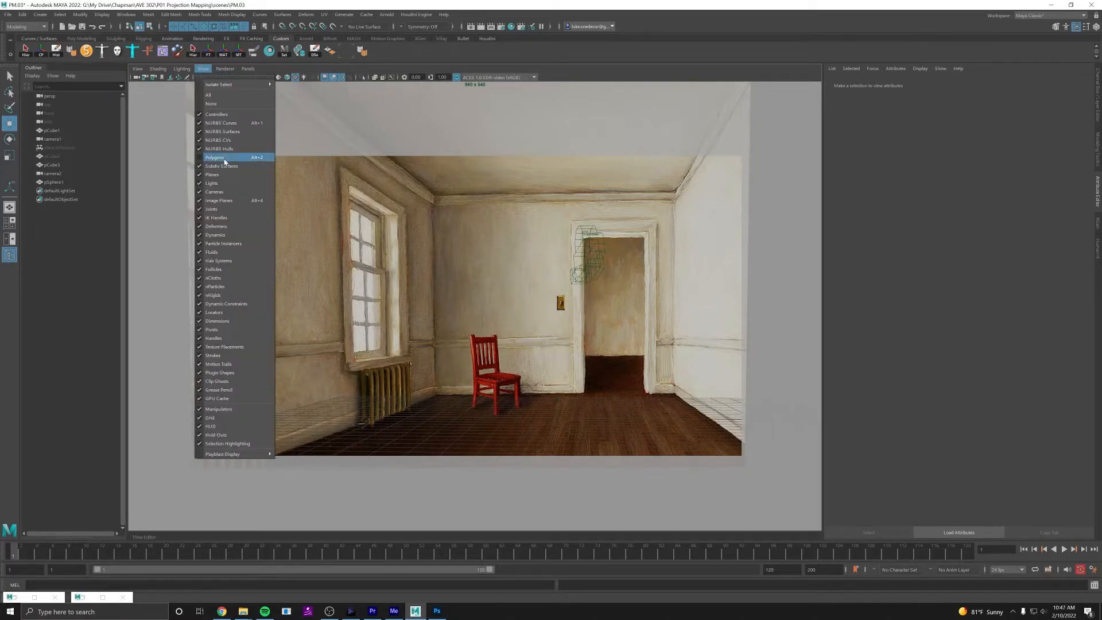
mouse_move(230, 85)
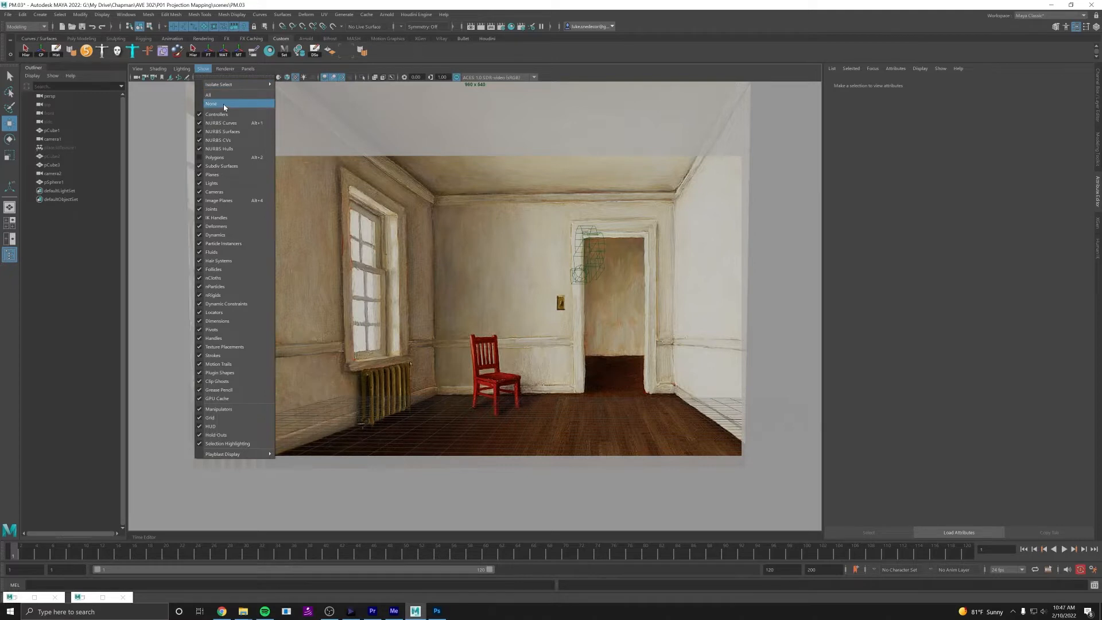
click(224, 106)
click(204, 69)
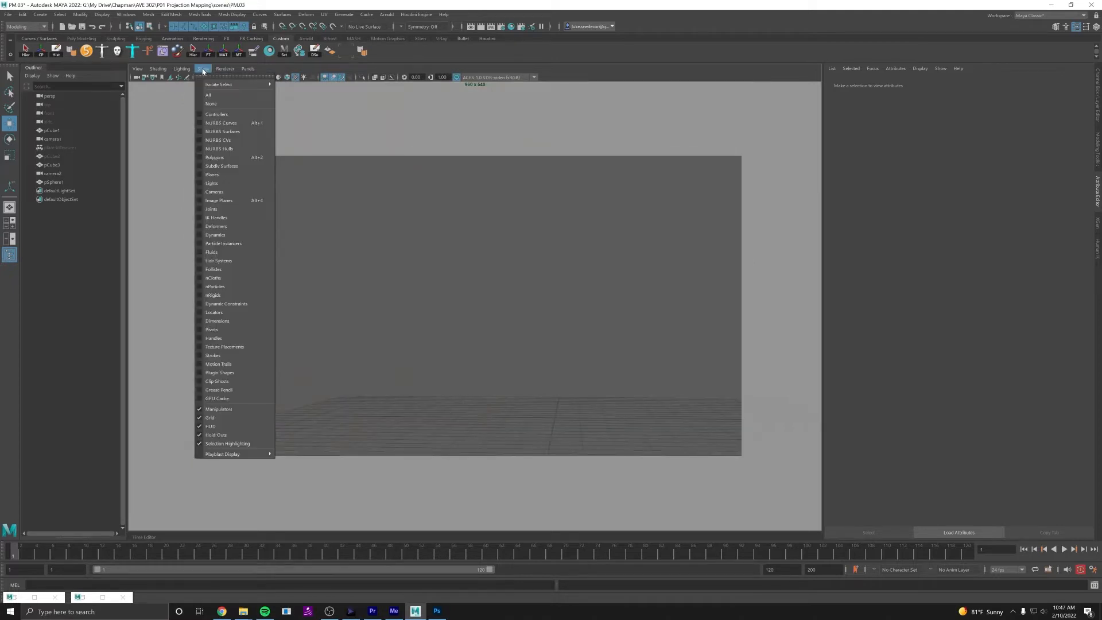
click(218, 158)
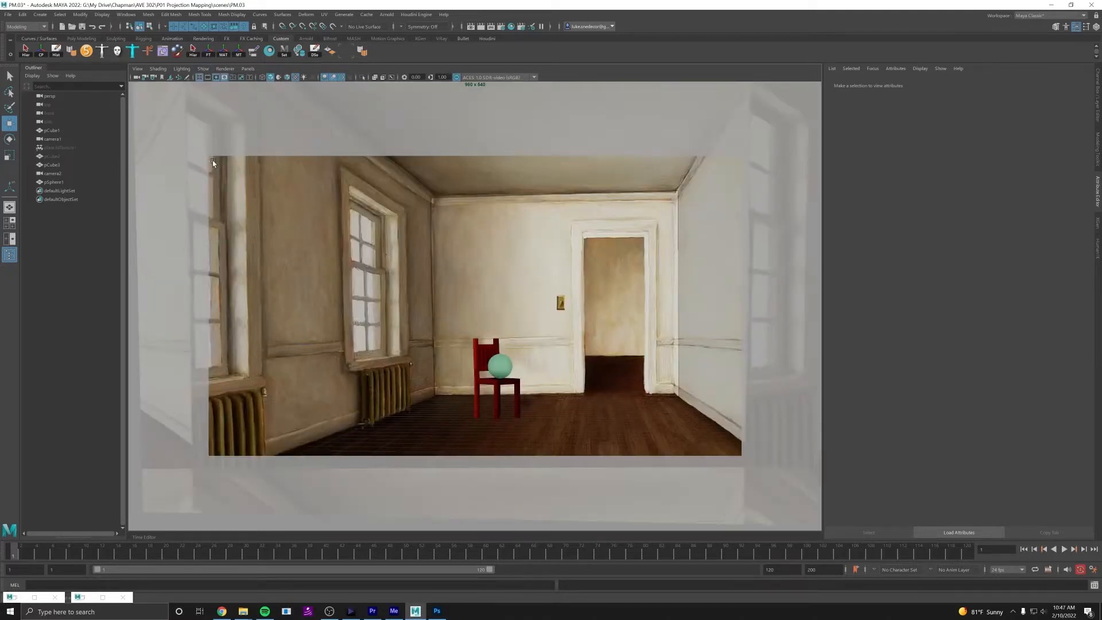
click(204, 69)
click(203, 69)
Play back the camera move through the projected room briefly and stop it
click(1064, 549)
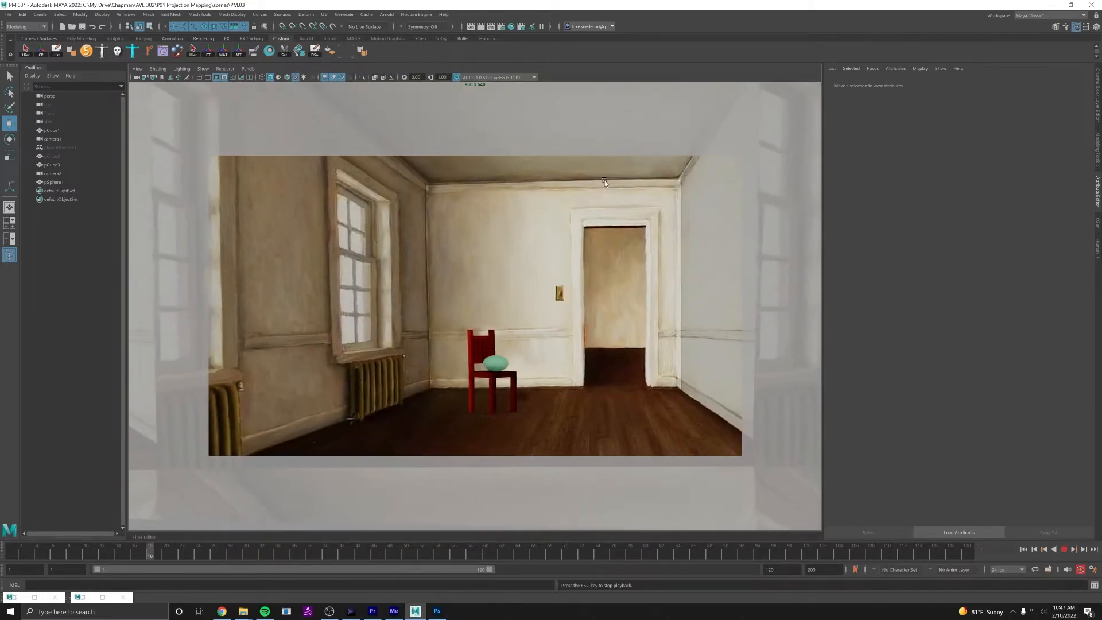
key(Escape)
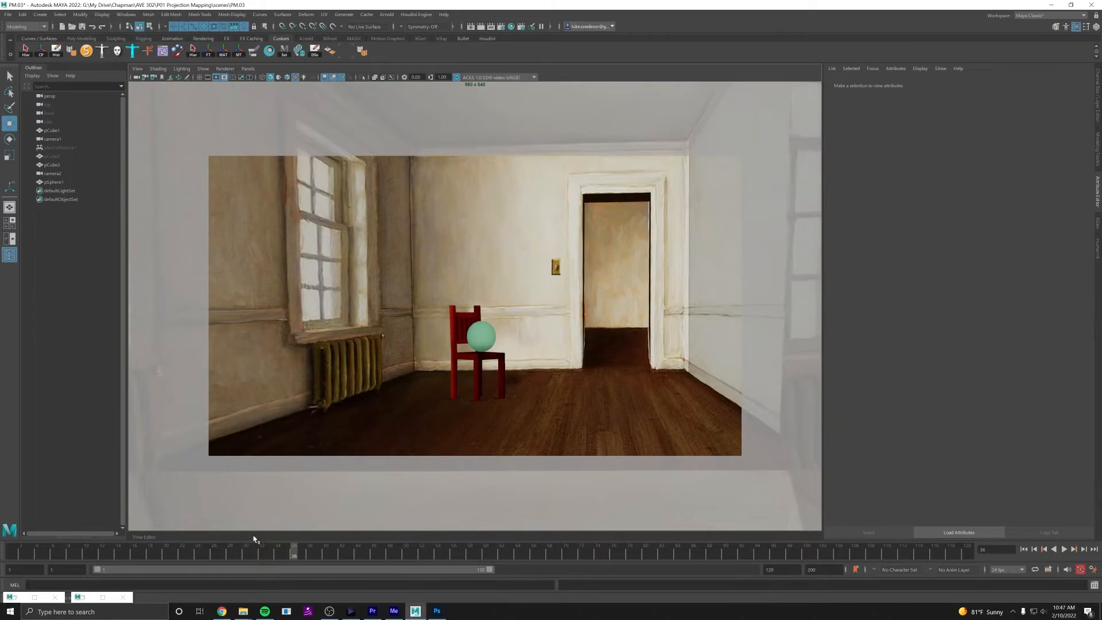
Reset the Playblast options to their defaults and set the output format to image with jpg encoding
right_click(260, 555)
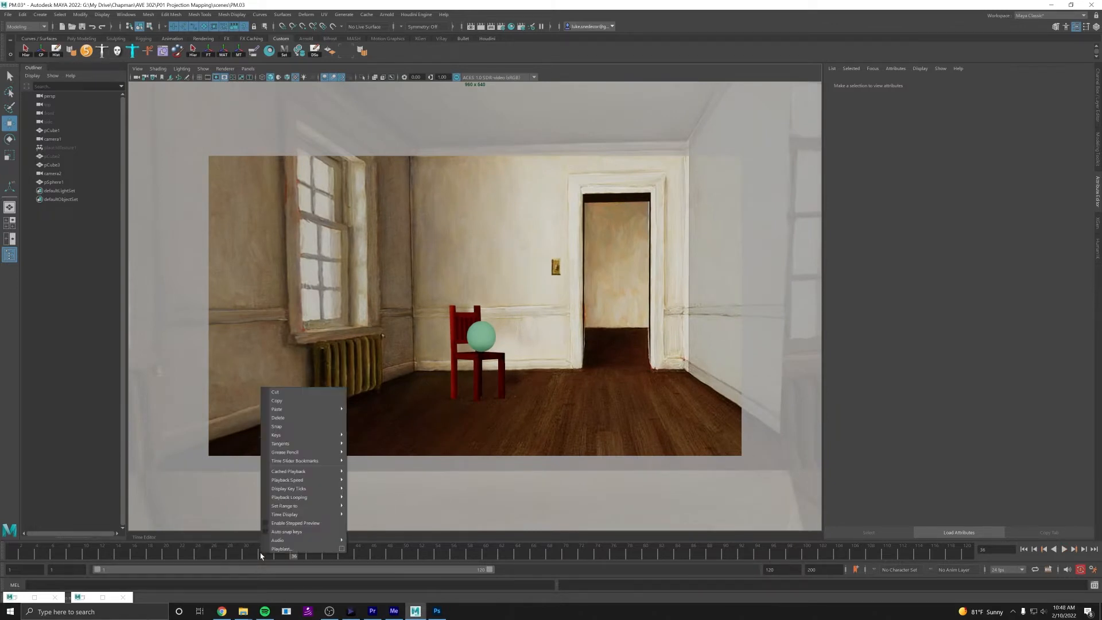
click(343, 550)
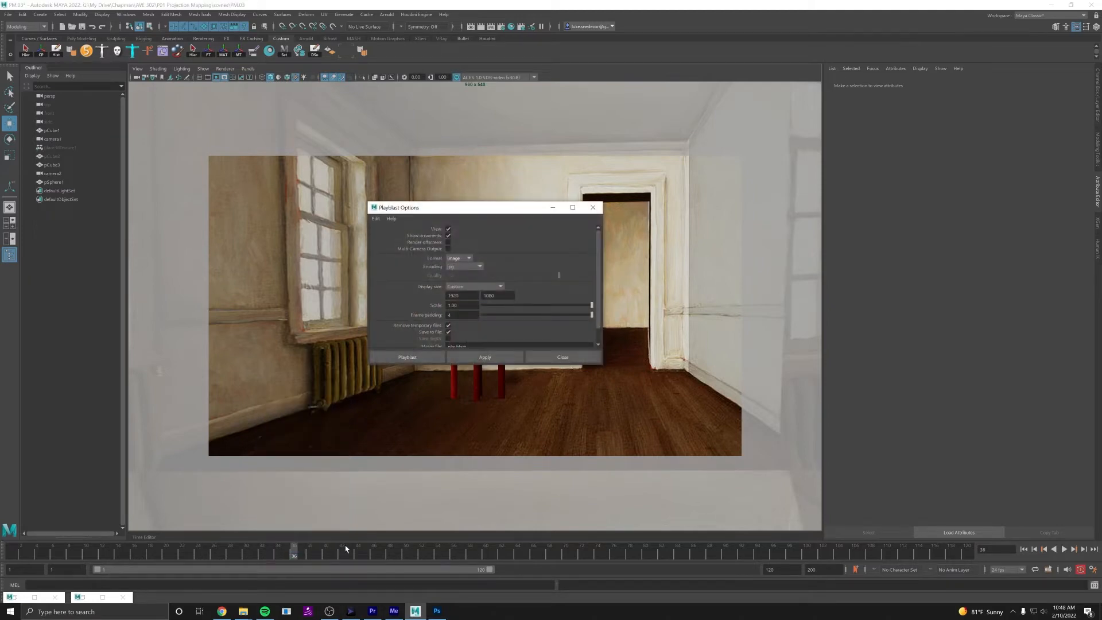
click(377, 219)
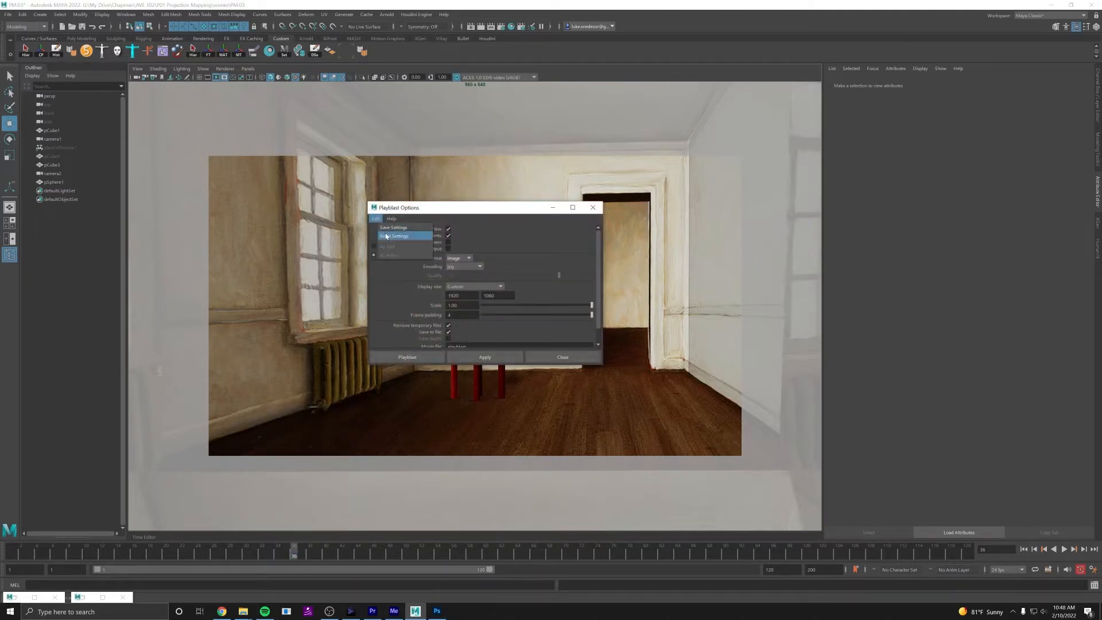
click(417, 234)
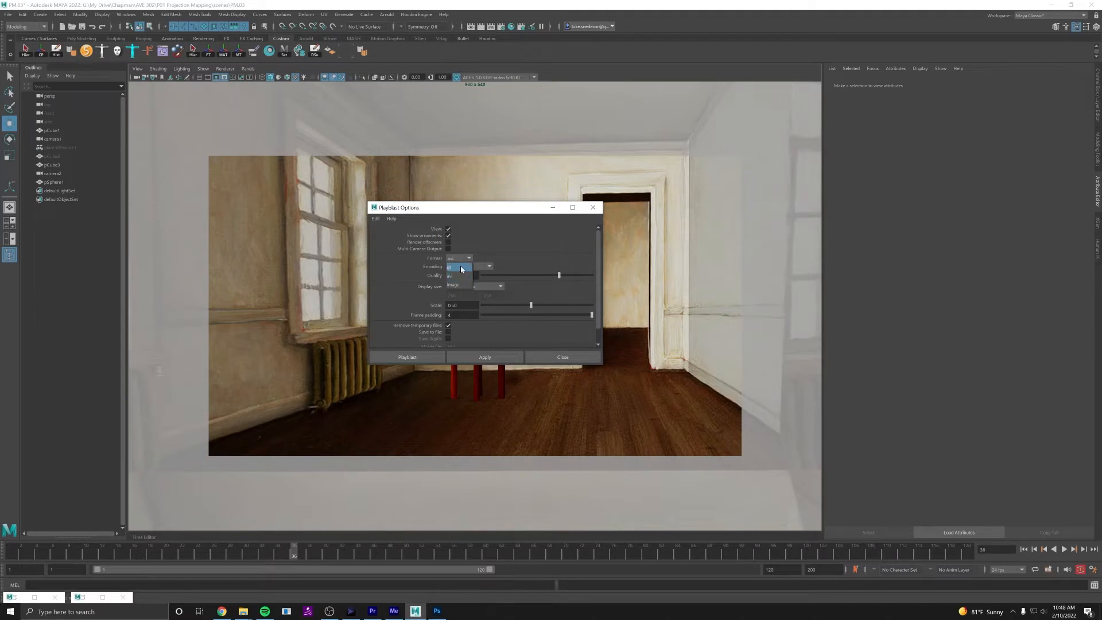
click(463, 284)
click(465, 267)
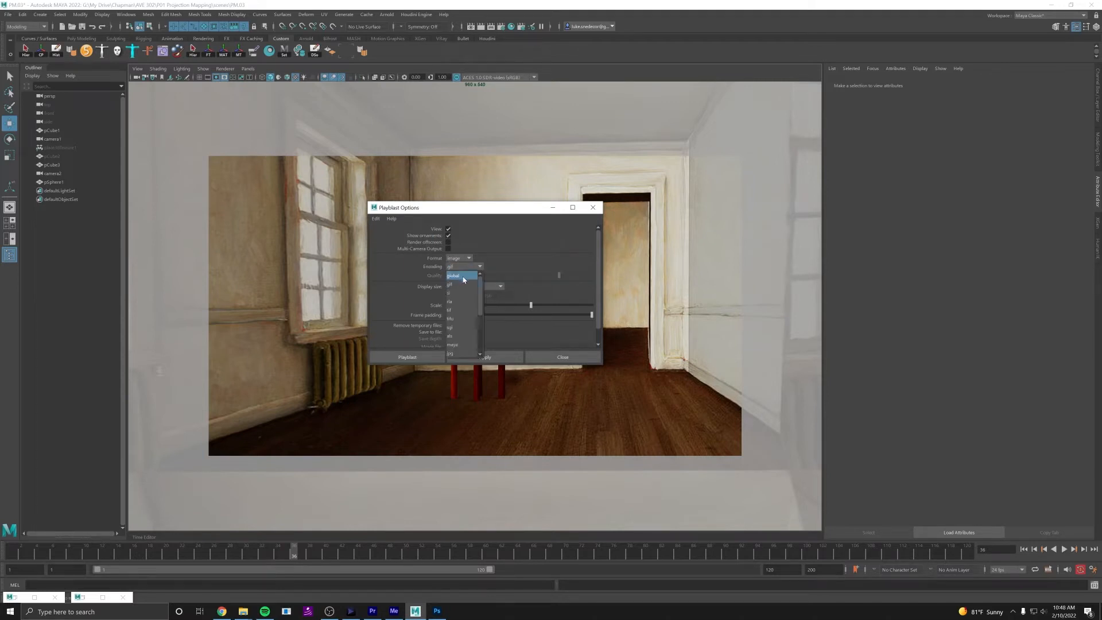
click(460, 353)
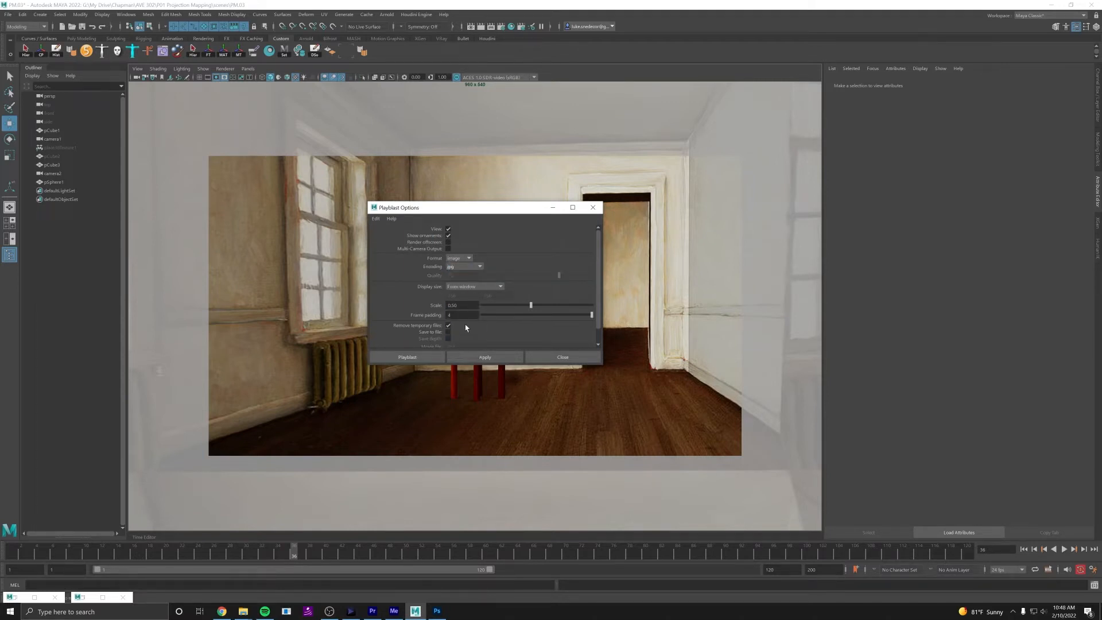
Set the playblast to a custom display size of 1920 by 1080 at a scale of 1.00
click(460, 289)
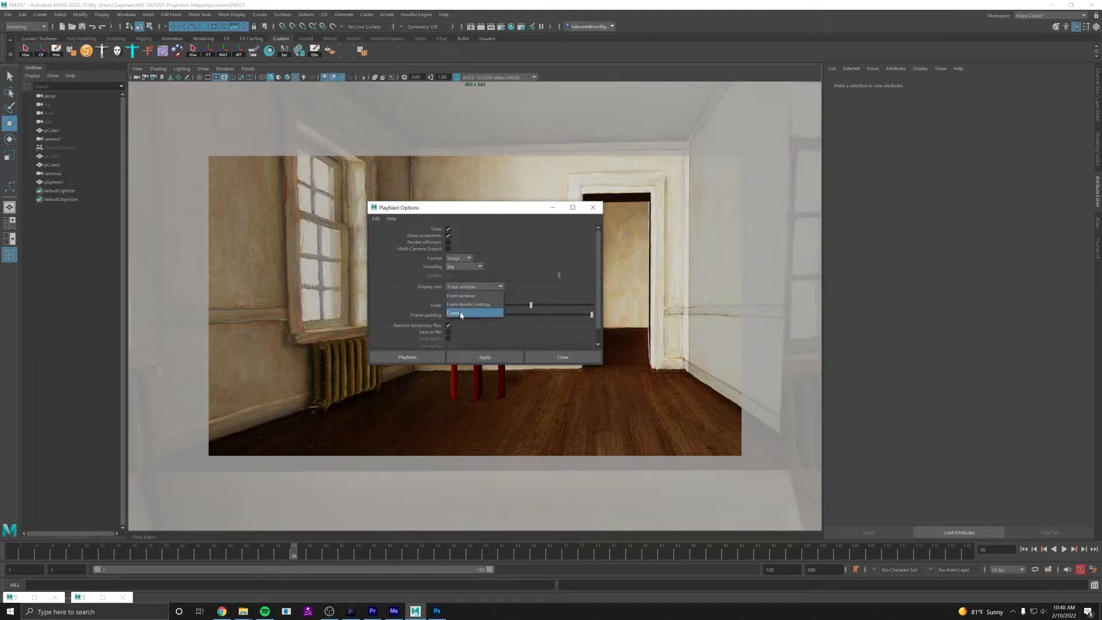
click(462, 314)
drag(460, 295, 419, 294)
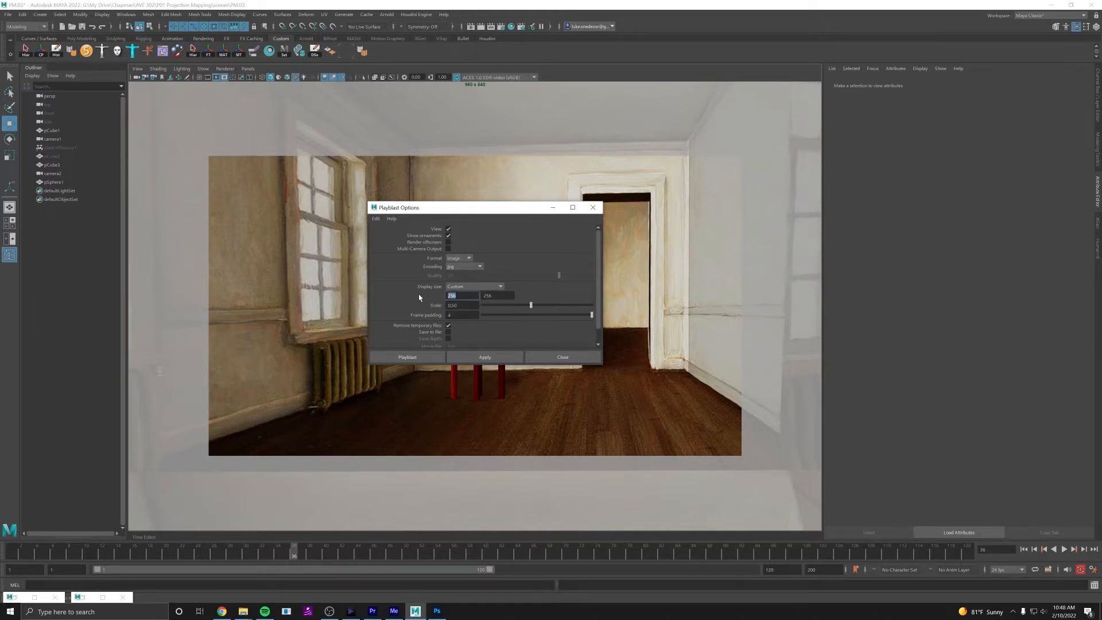
text(1920)
key(Tab)
text(1080)
key(Return)
drag(534, 307, 598, 304)
Enable saving the playblast to a file and start browsing for its save location
click(448, 333)
scroll(464, 344, down, 1)
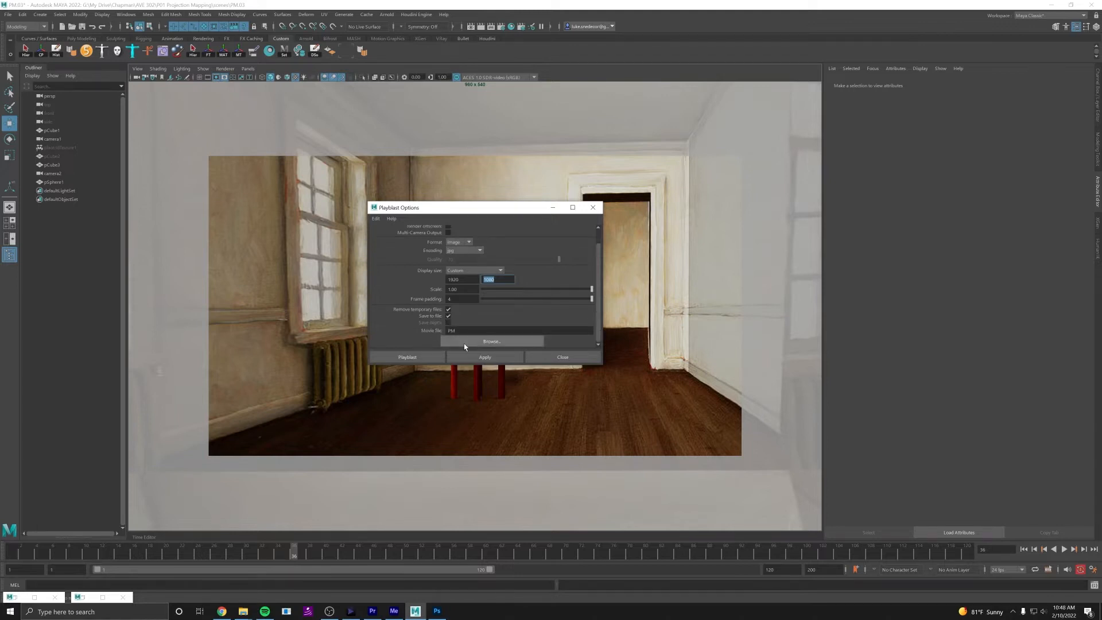
click(464, 342)
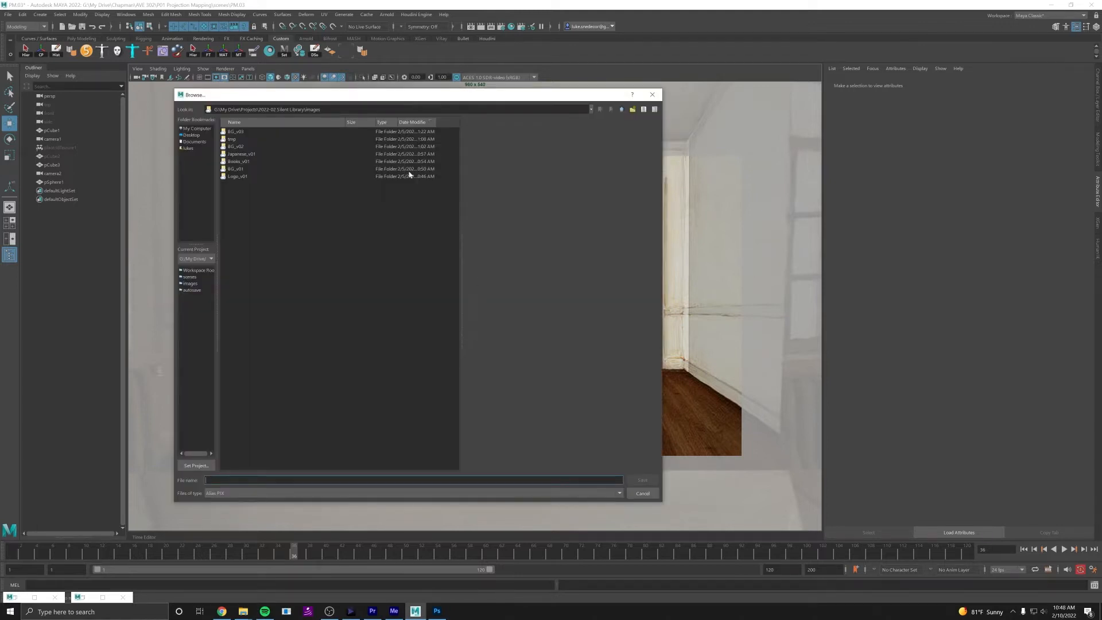
Point the save dialog to the P01 Projection Mapping folder, using its path copied from File Explorer
click(321, 109)
key(ctrl+a)
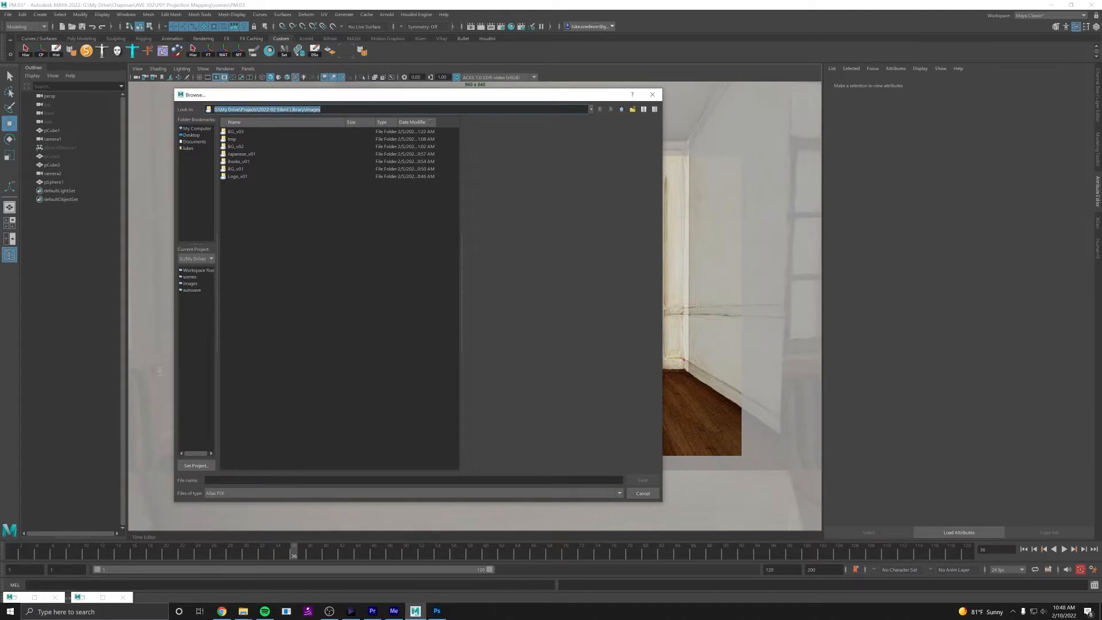
text(0.504)
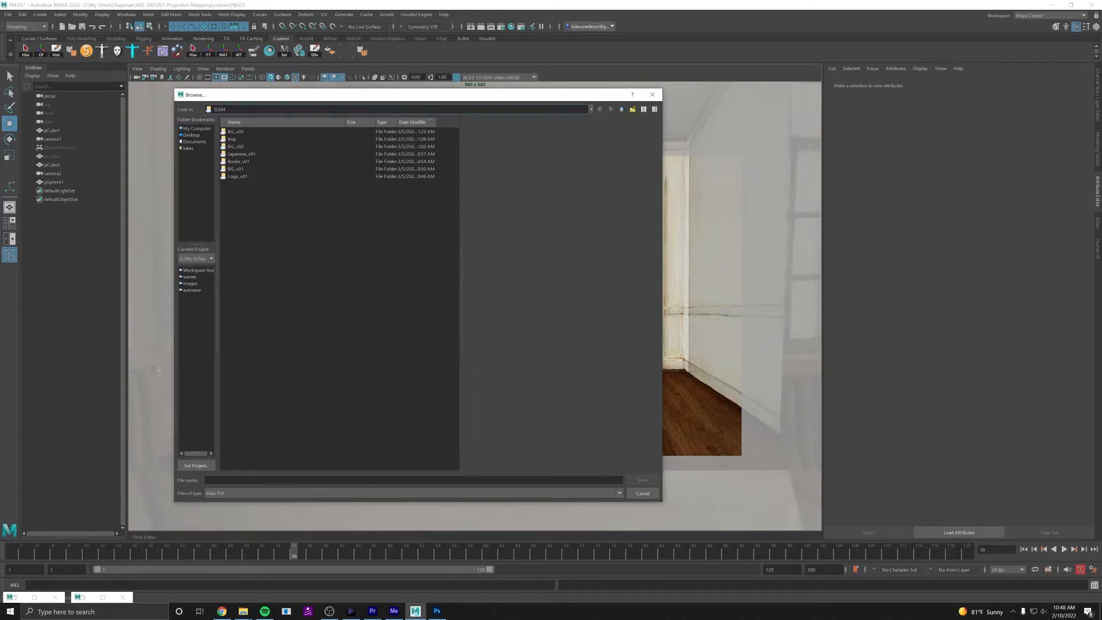
click(243, 610)
click(226, 581)
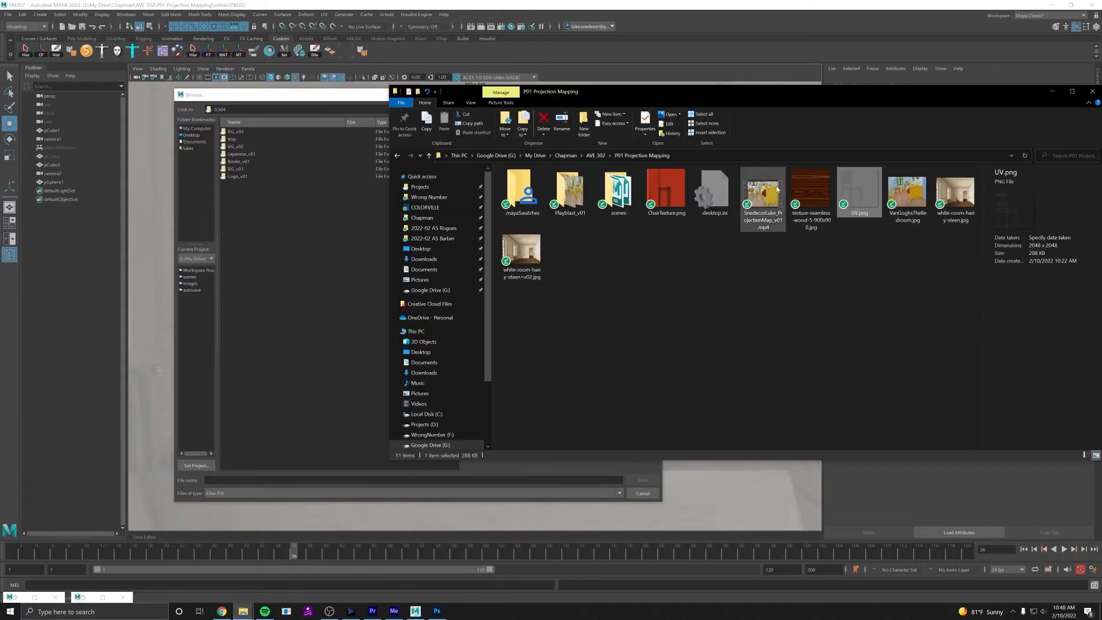
click(729, 157)
key(ctrl+c)
double_click(349, 108)
key(ctrl+v)
key(Return)
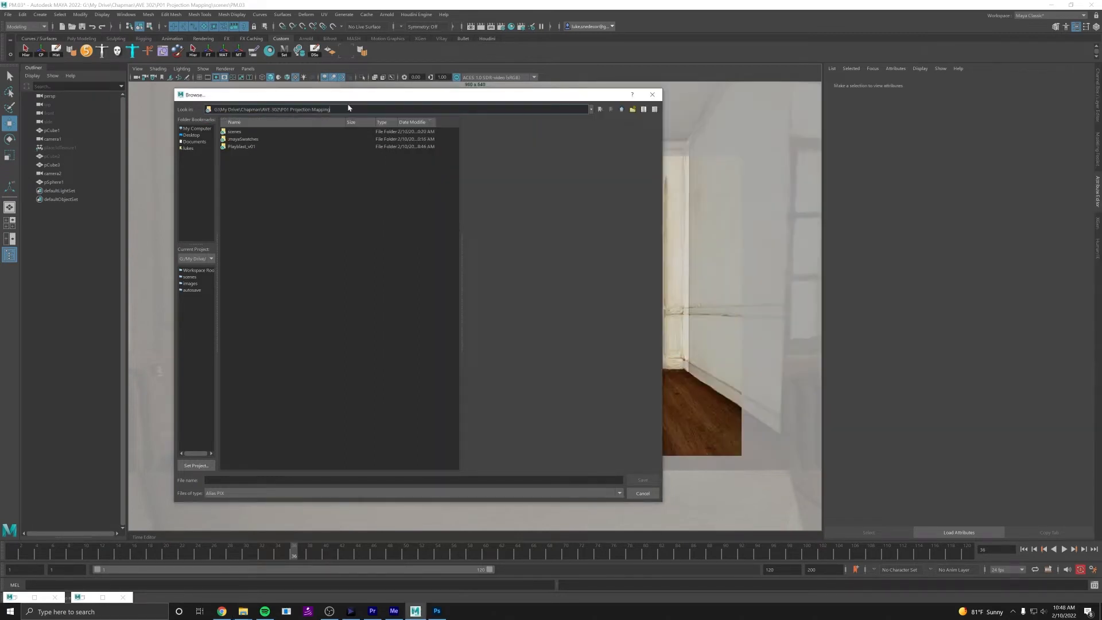
Create a new folder named Playblast_v02 in the project folder and open it
click(631, 110)
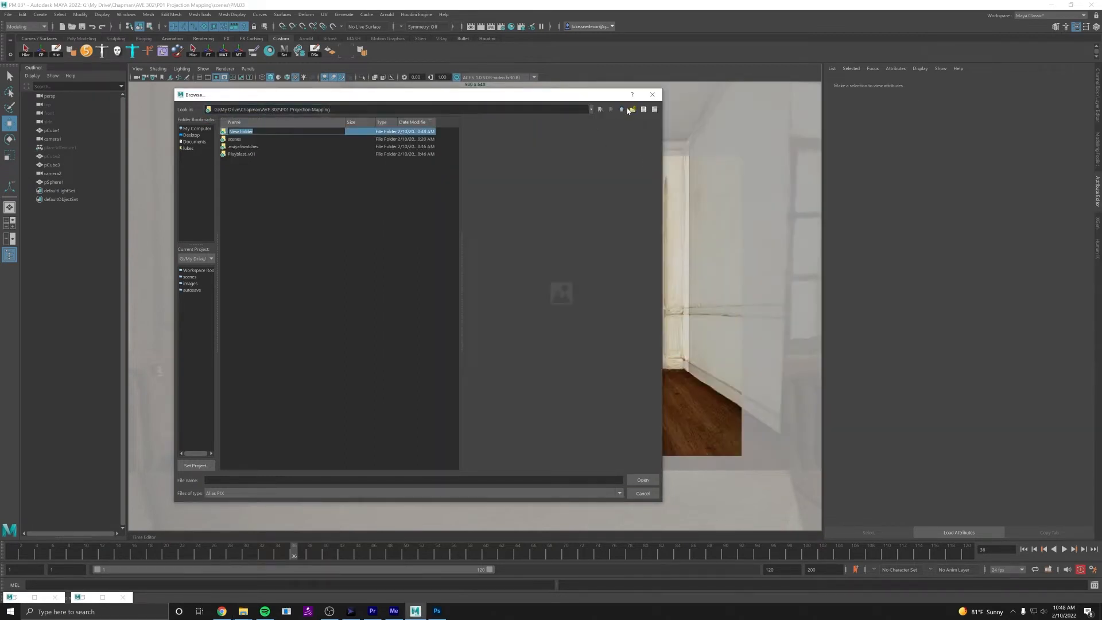
text(Playblast_v02)
key(Return)
key(Return)
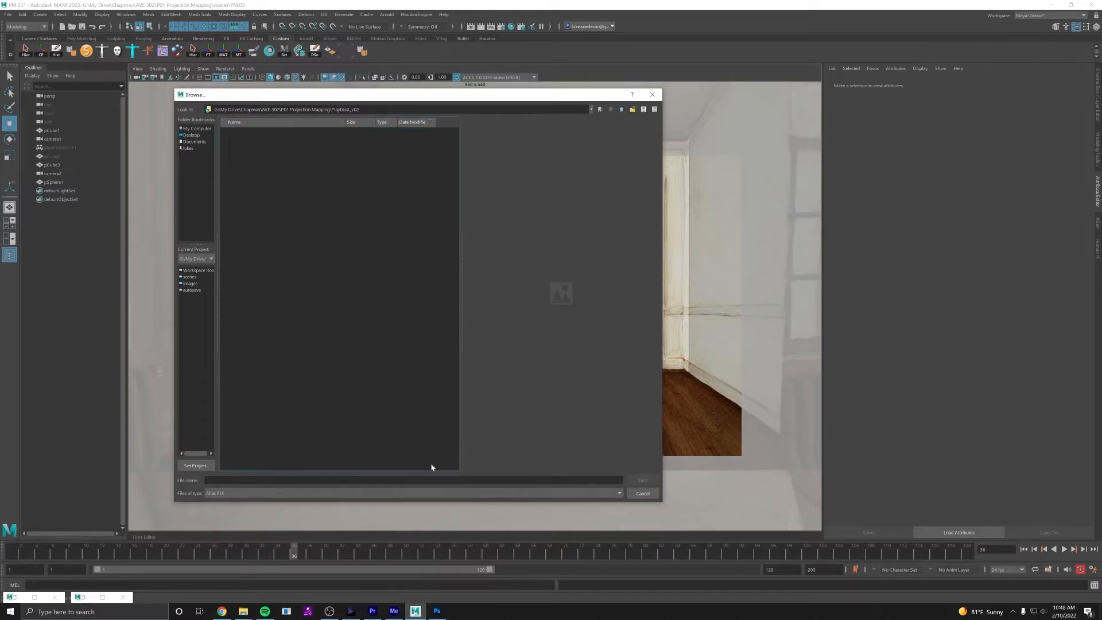
Name the playblast file Playblast.v2.jpg with JPEG as its file type and save that location
click(431, 479)
text(Playblast_v2)
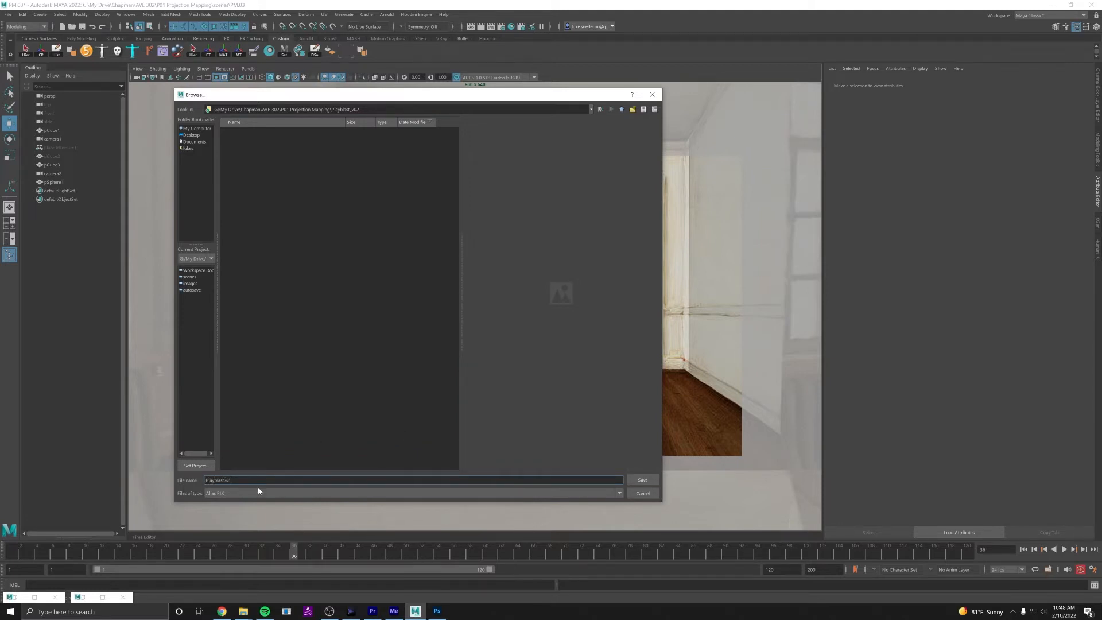
click(259, 492)
click(236, 531)
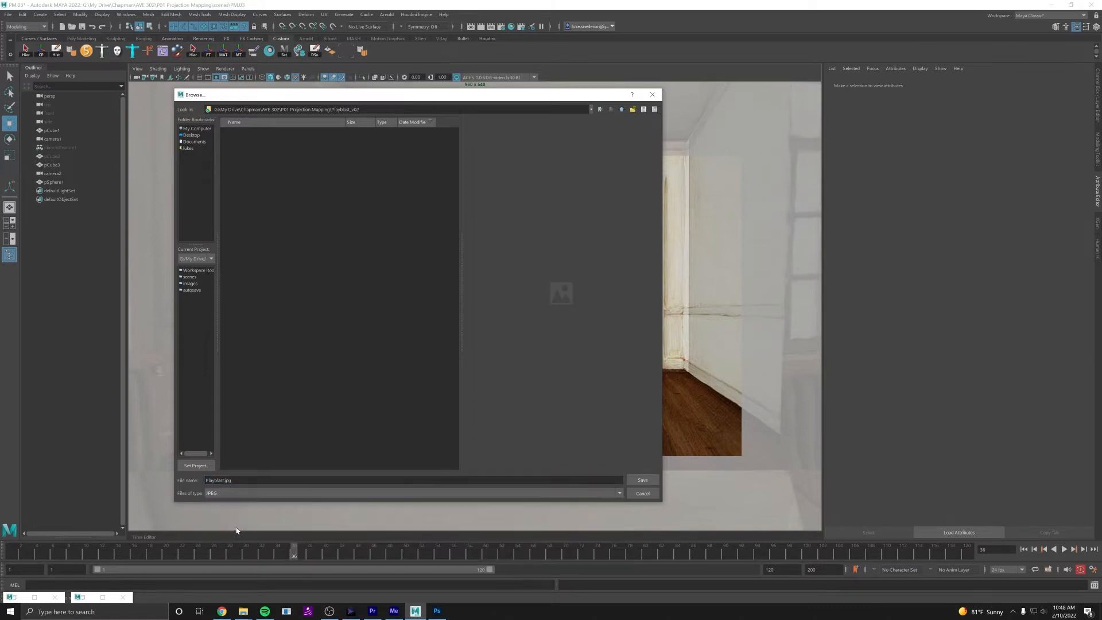
click(224, 480)
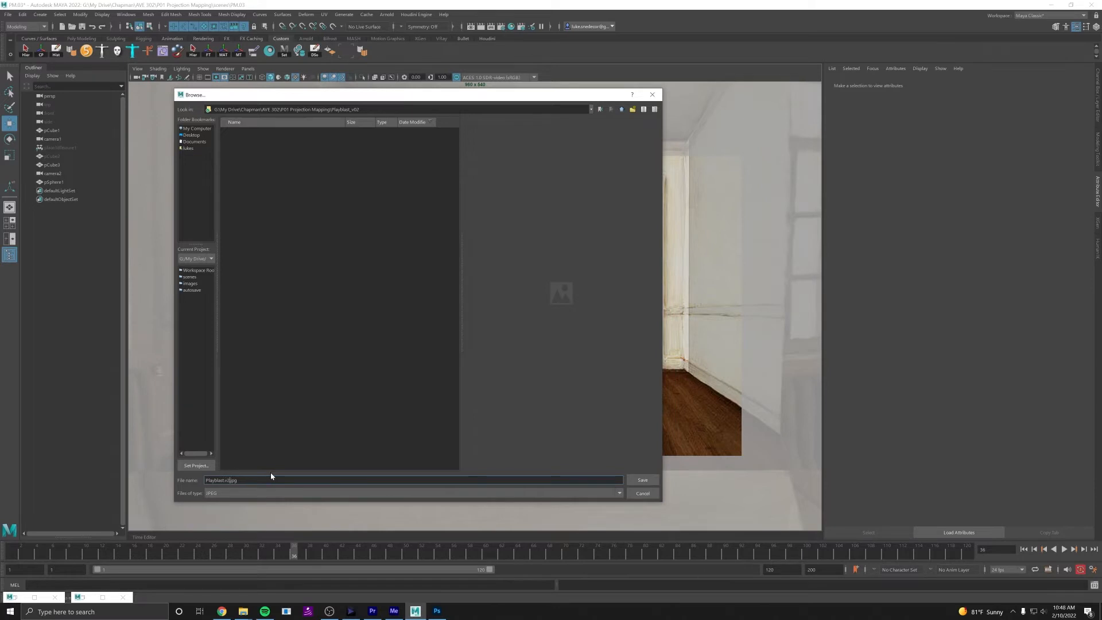
click(634, 482)
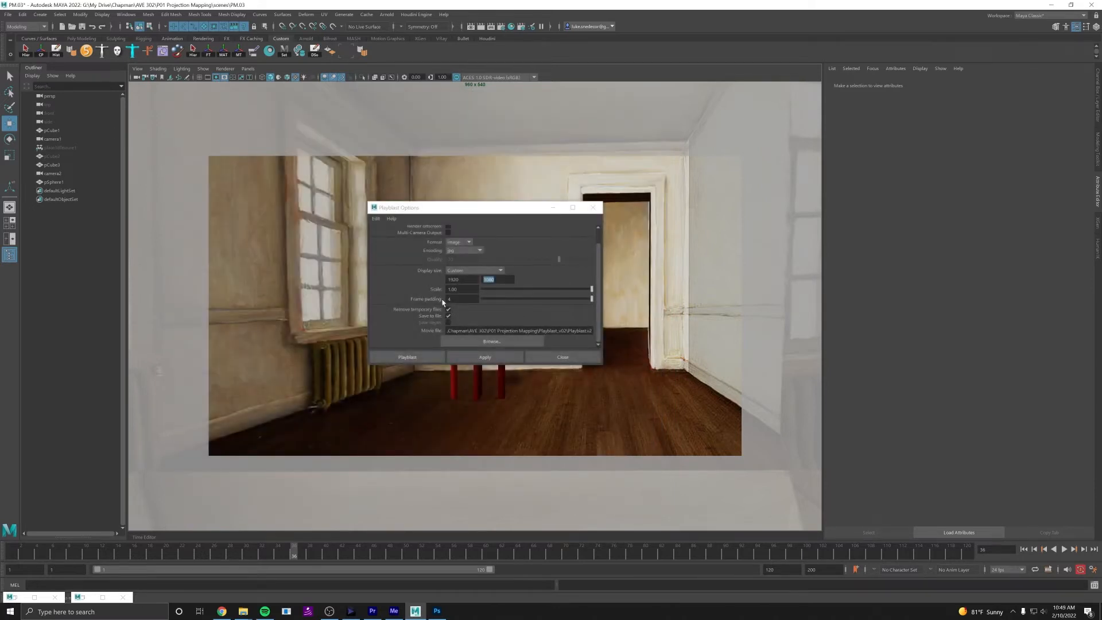
Turn off the resolution gate in the camera view and run the playblast
drag(447, 213, 839, 202)
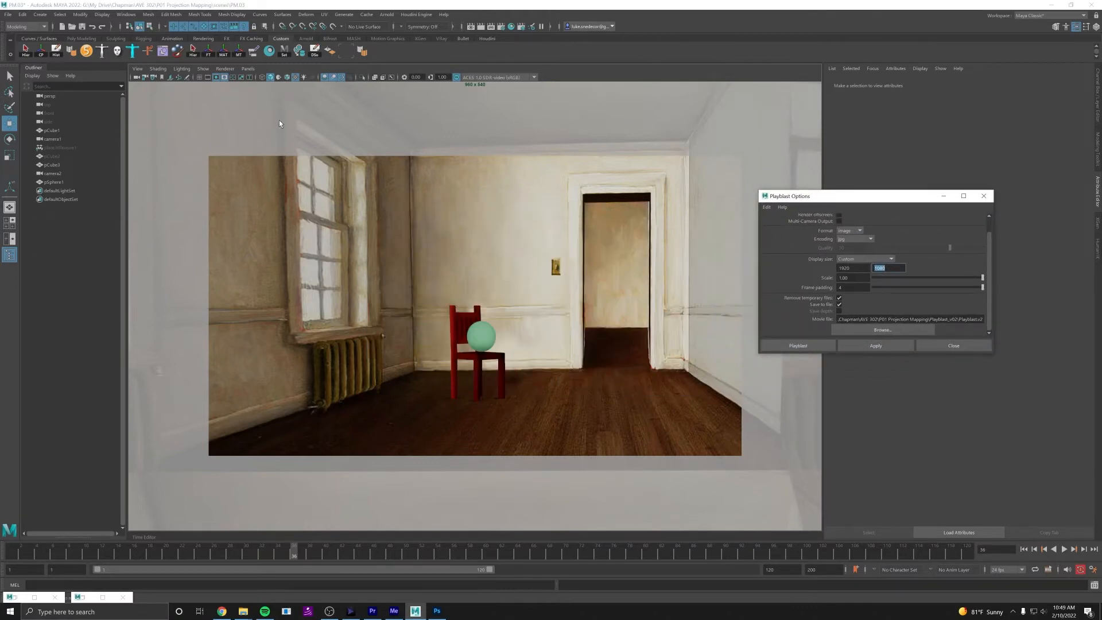
drag(834, 198, 690, 161)
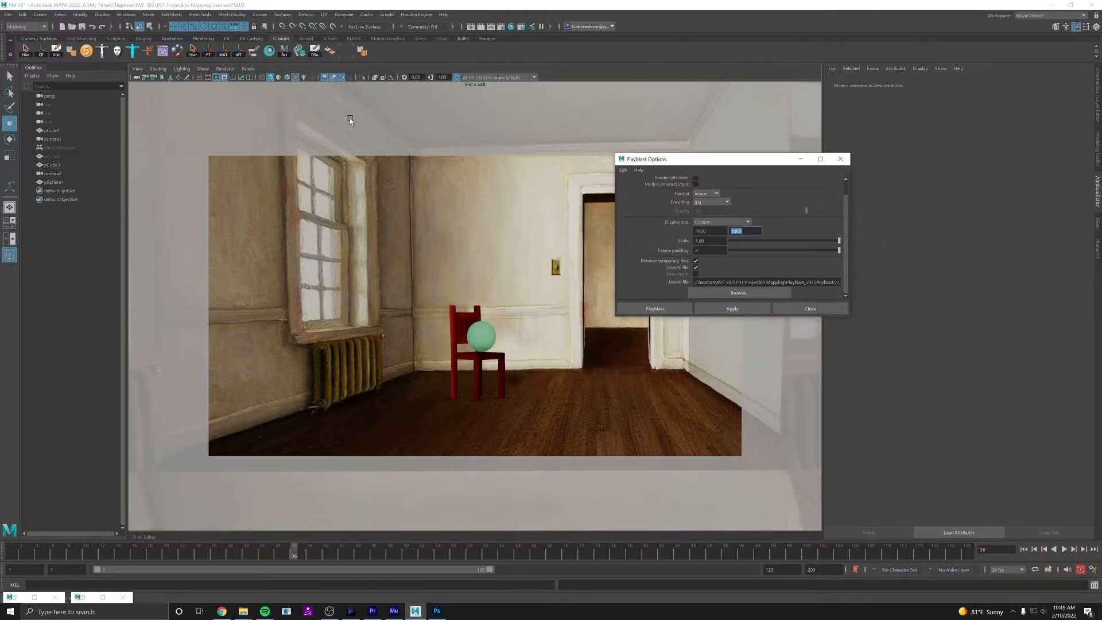
click(225, 78)
click(225, 77)
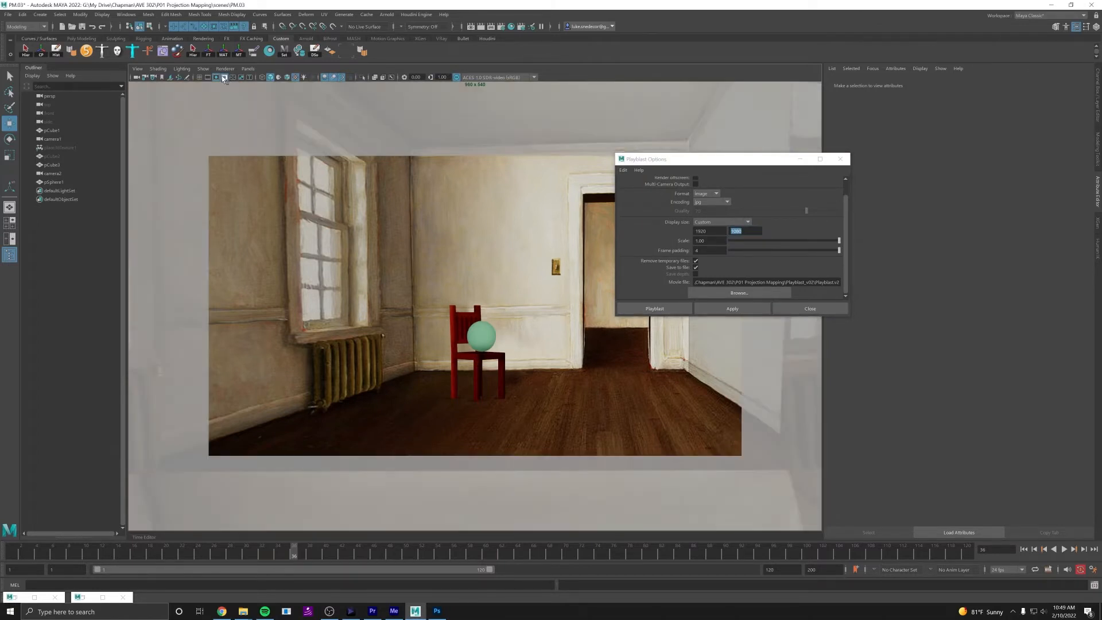
click(221, 79)
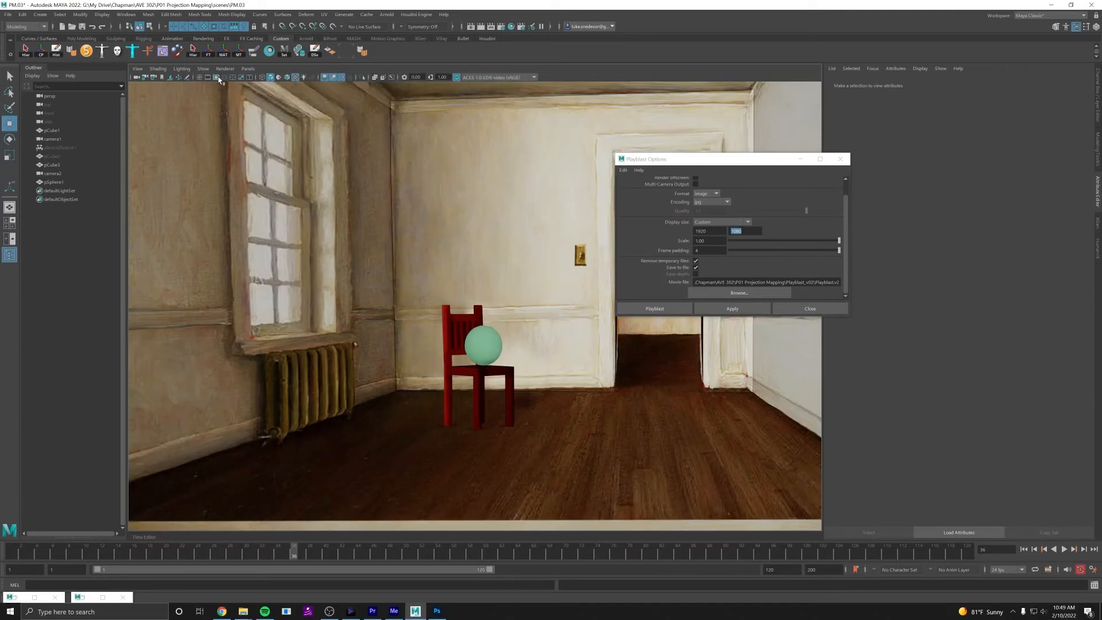
click(658, 309)
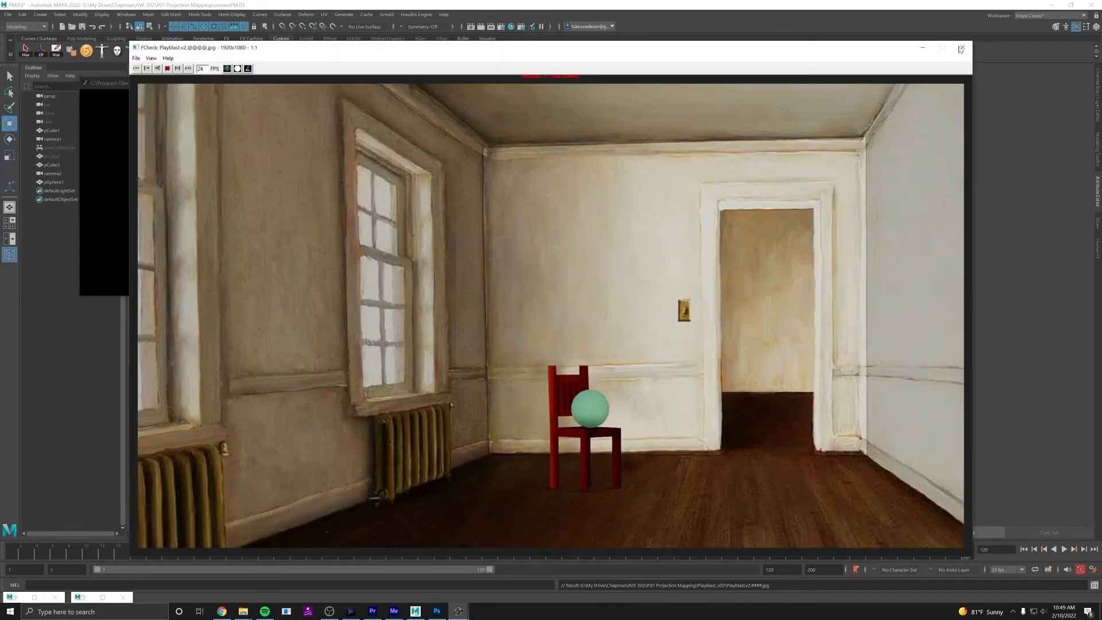
Close the playblast preview, switch to Adobe Media Encoder and import Playblast.v2.0001.jpg from the Playblast_v02 folder as a JPEG sequence
click(962, 47)
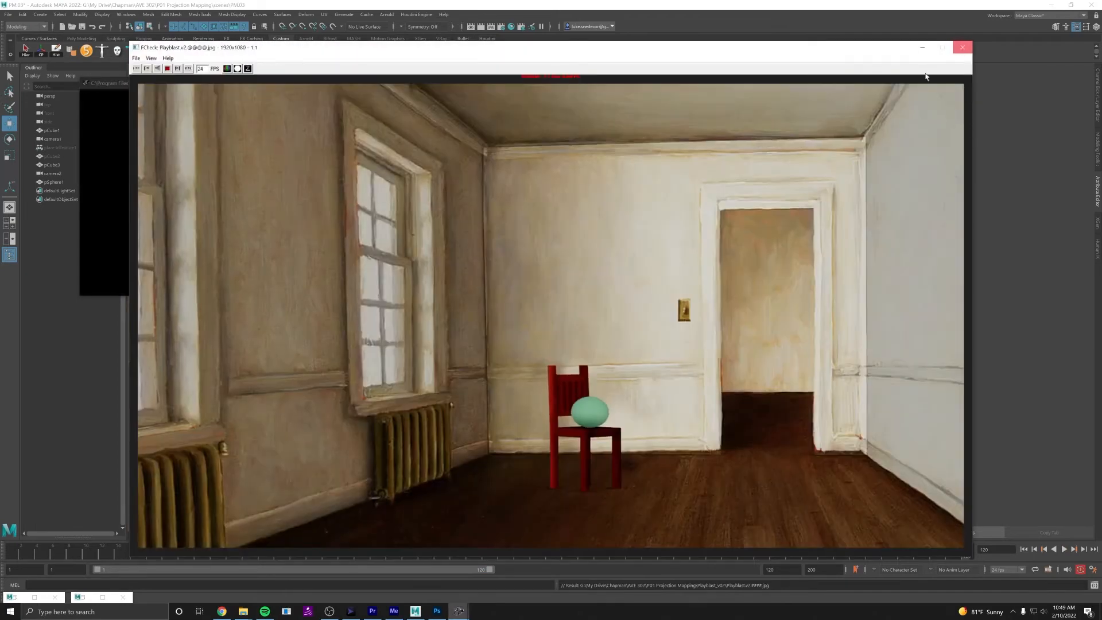
drag(604, 112, 596, 115)
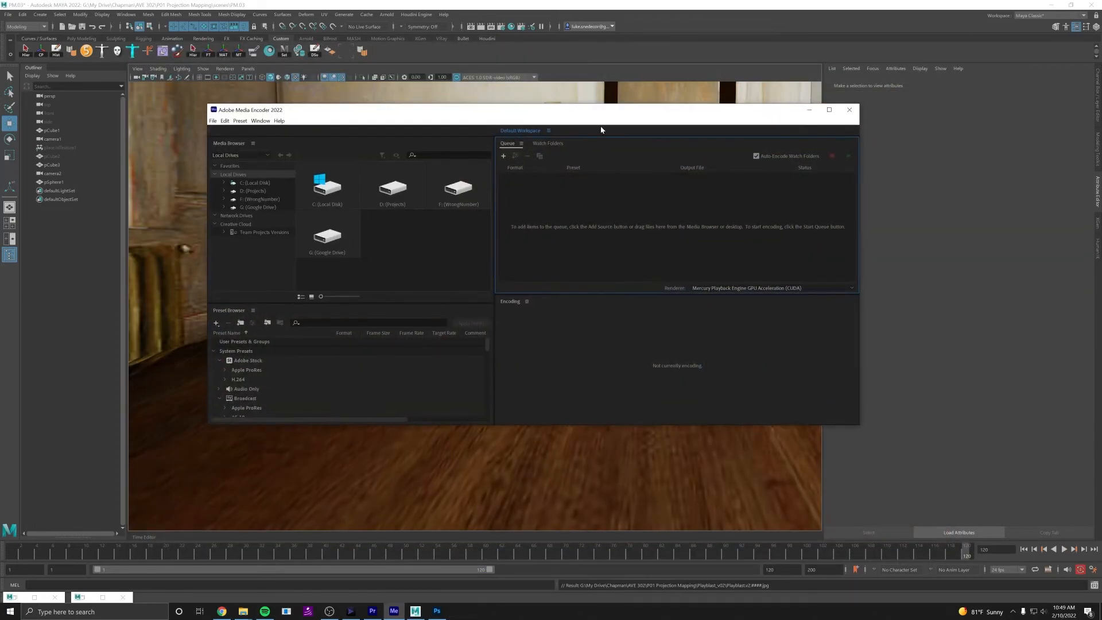
double_click(586, 201)
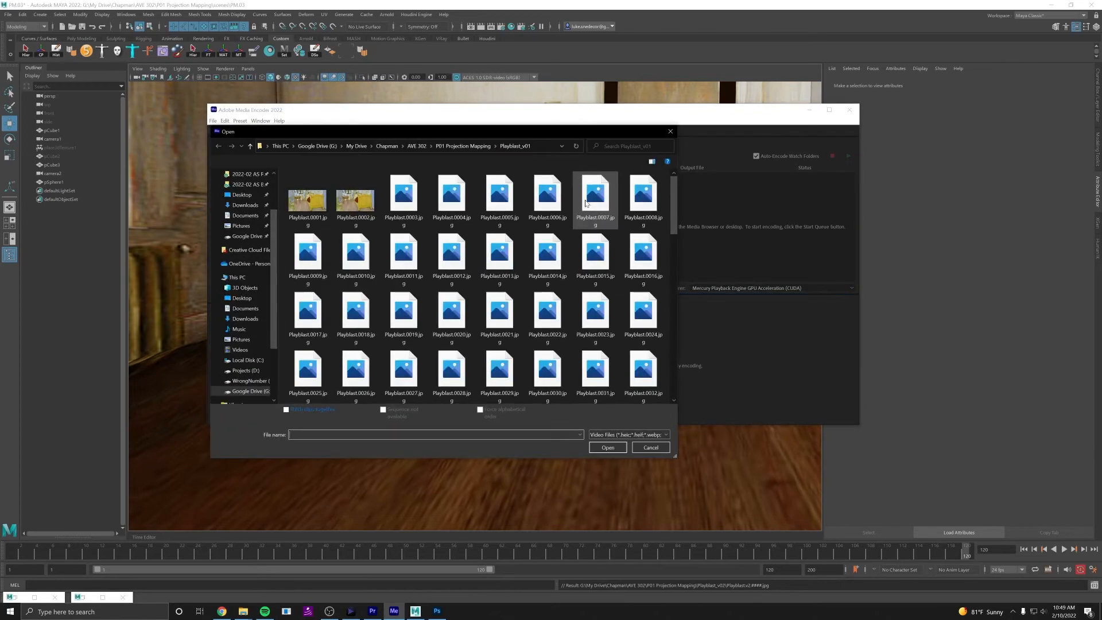
click(487, 147)
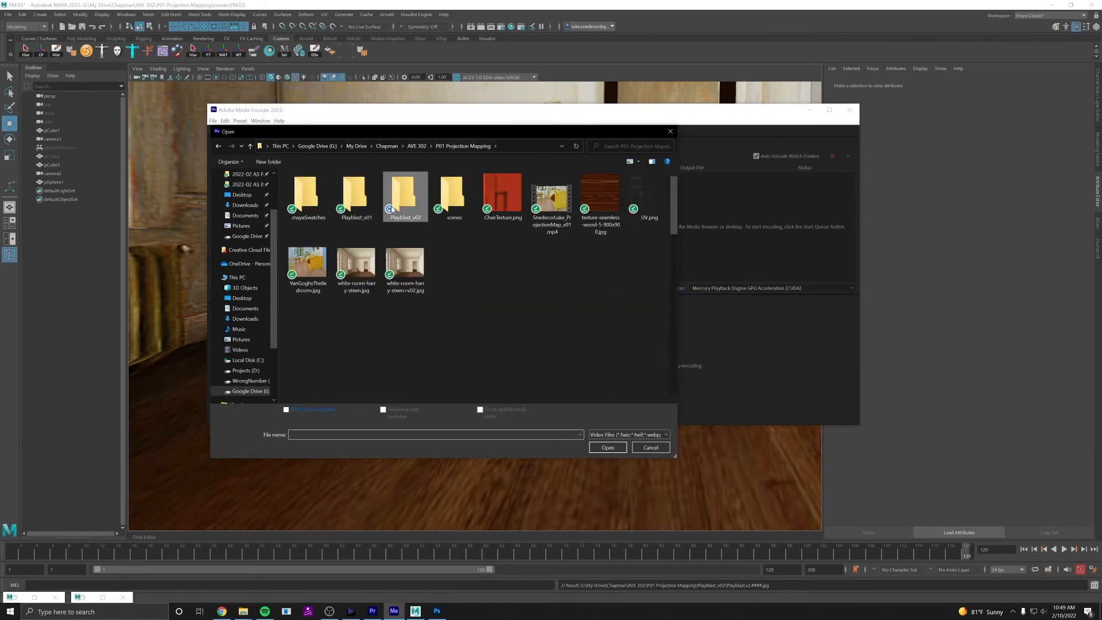
double_click(394, 209)
click(308, 201)
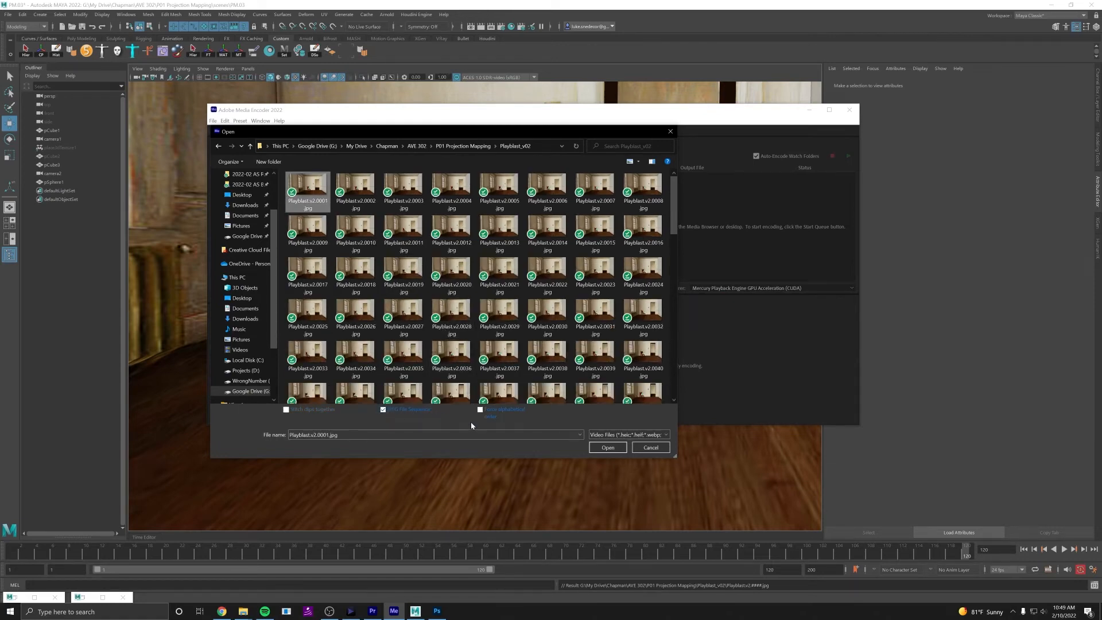
click(604, 448)
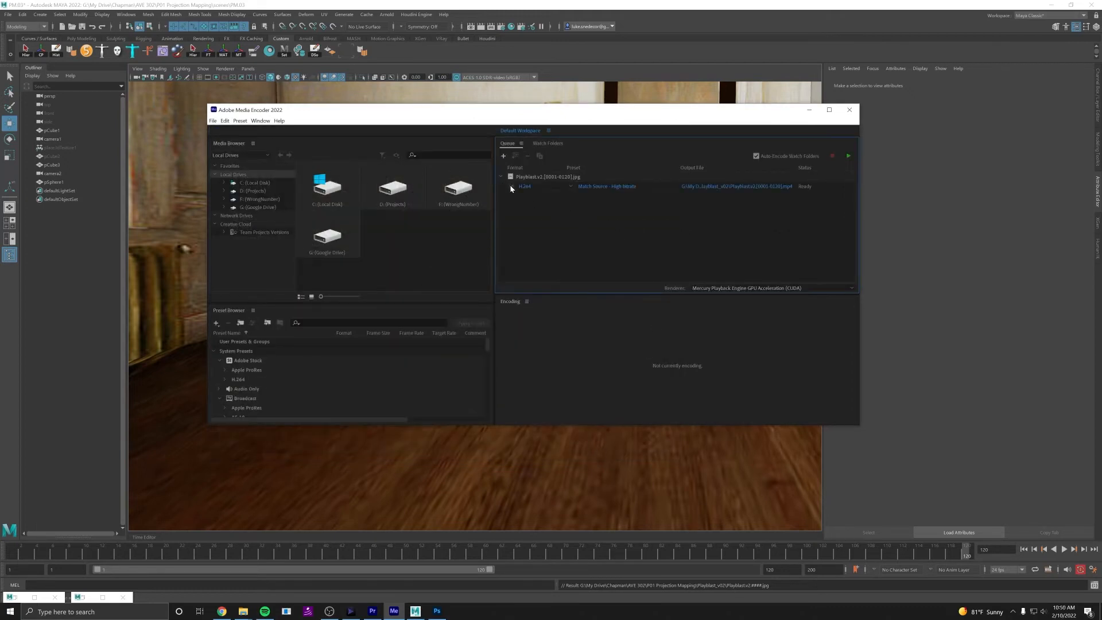
Keep H.264 as the format and set the output file to the P01 Projection Mapping folder, named with the author's name followed by _ProjectionMap_v02
click(514, 186)
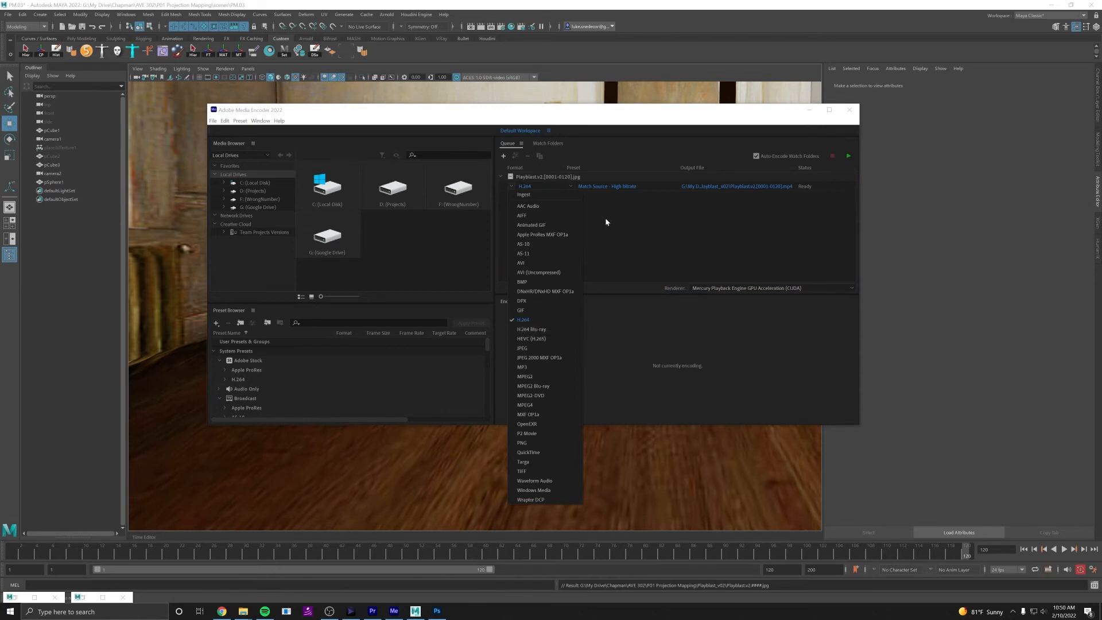
click(587, 196)
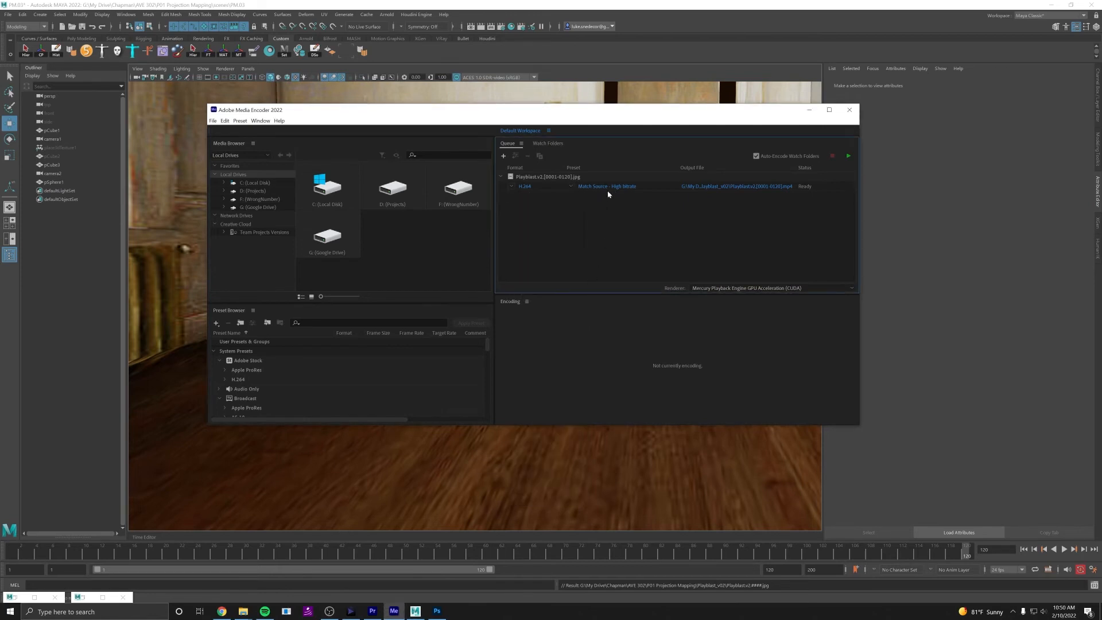
click(731, 191)
click(480, 149)
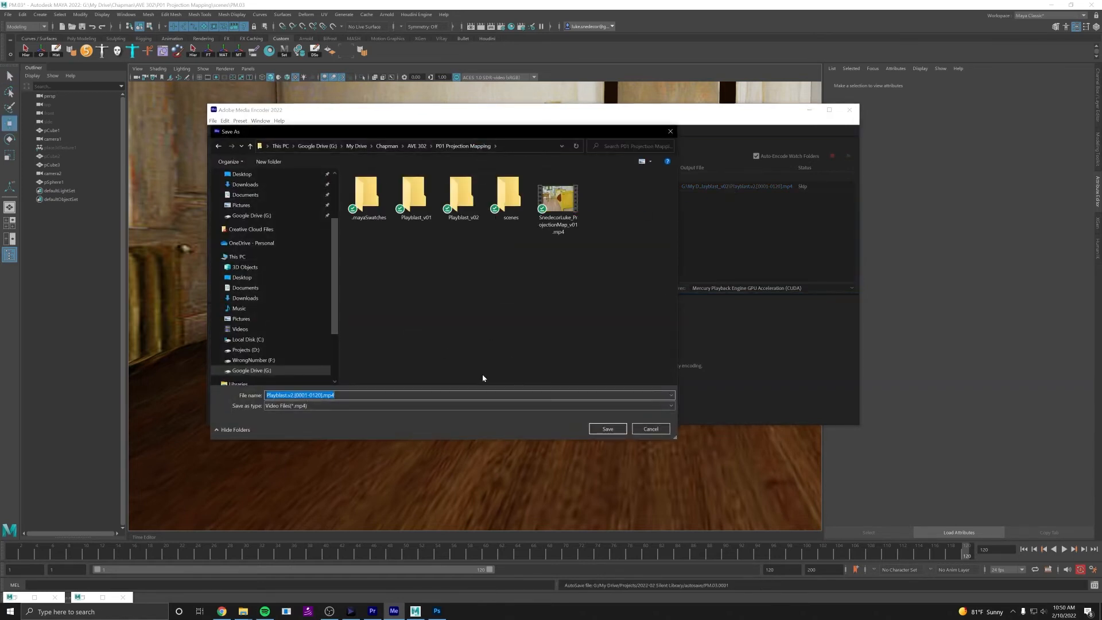
text(Snedecor)
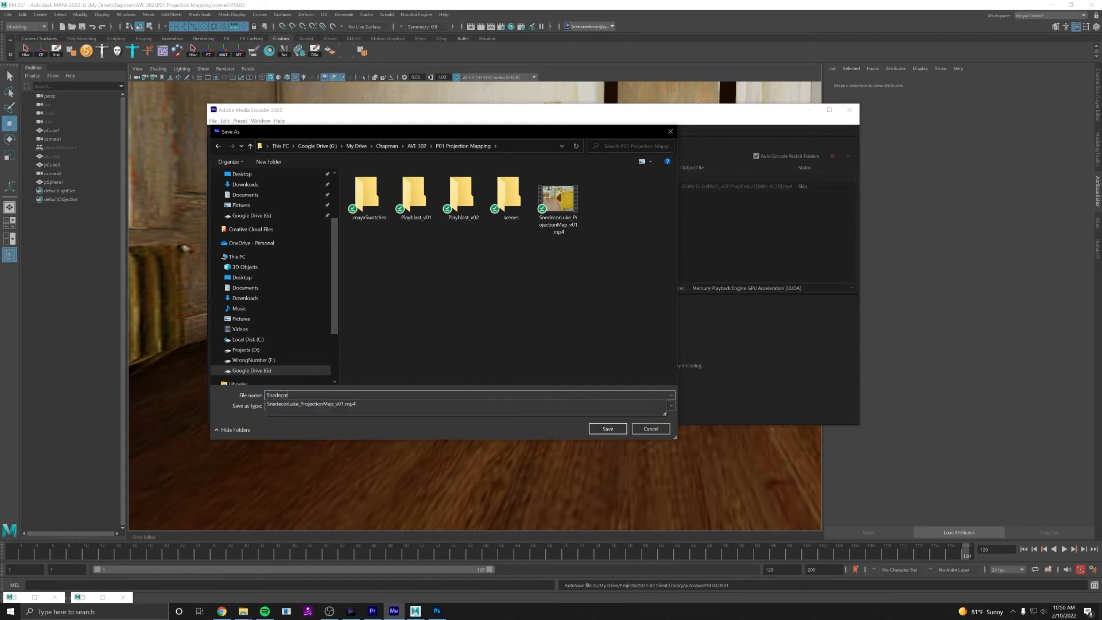
text(Luke_ProjectionMap_v02)
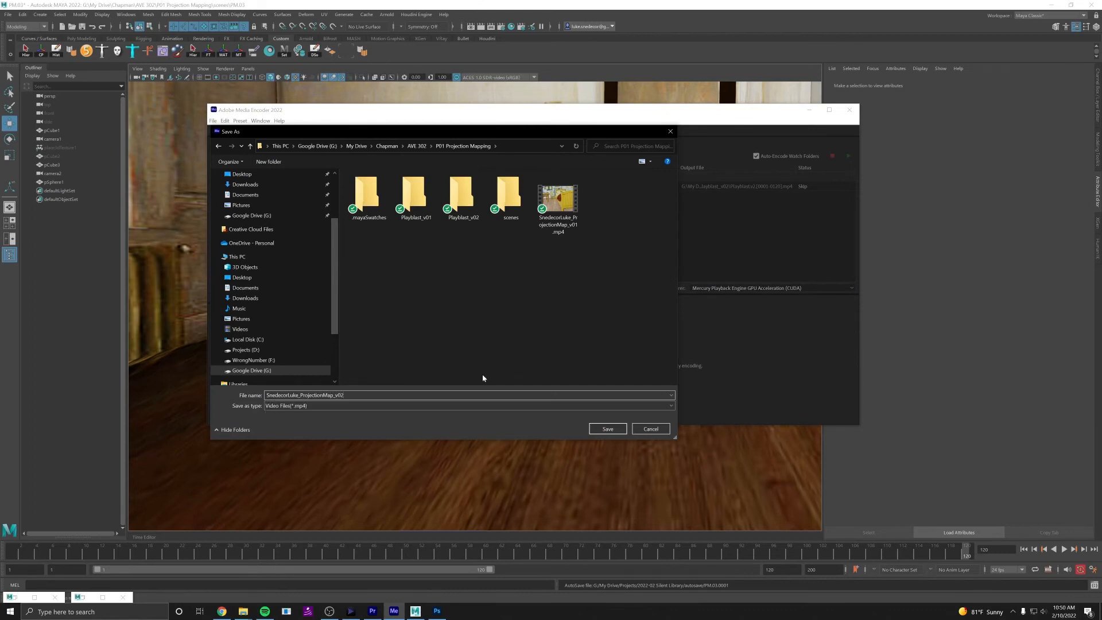
text(_Final)
key(BackSpace)
key(BackSpace)
key(BackSpace)
Save the output file name and location, and start encoding the queue
double_click(351, 396)
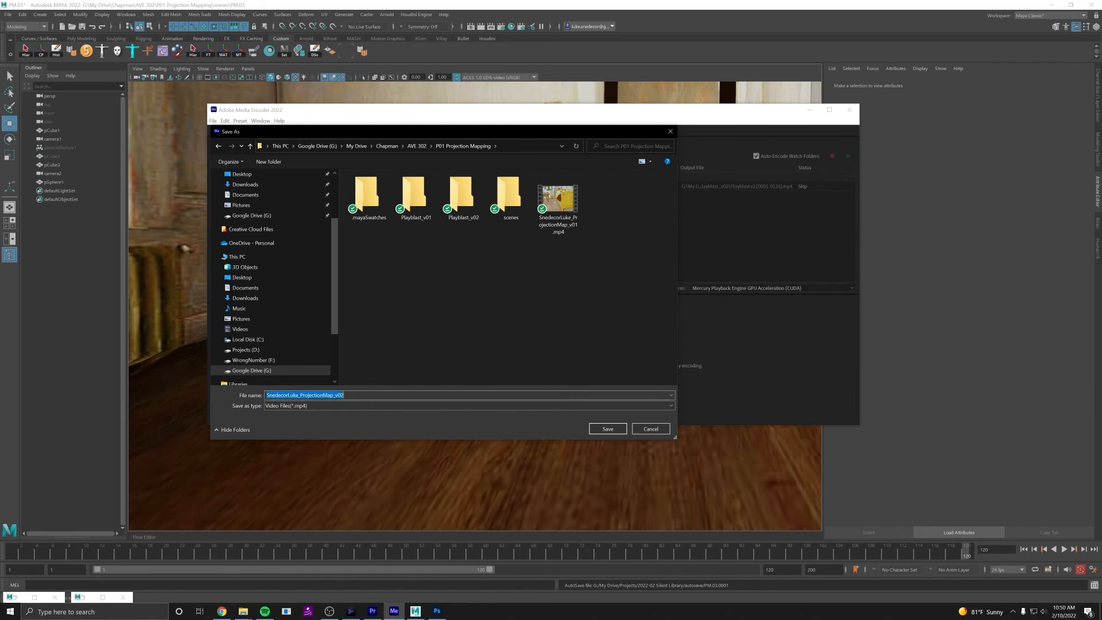
click(603, 427)
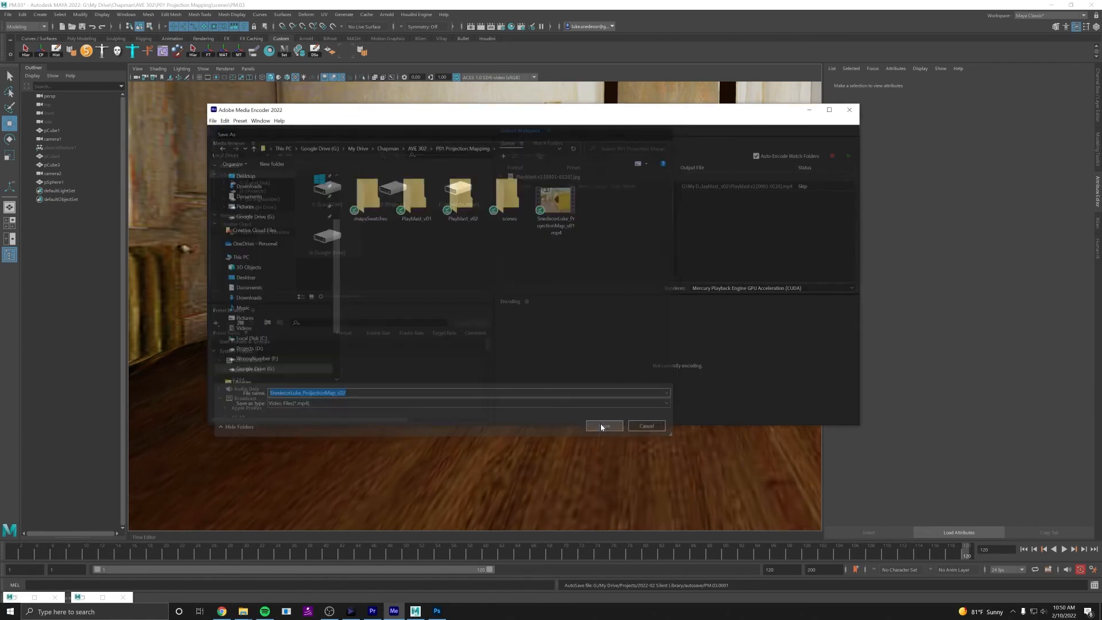
click(849, 156)
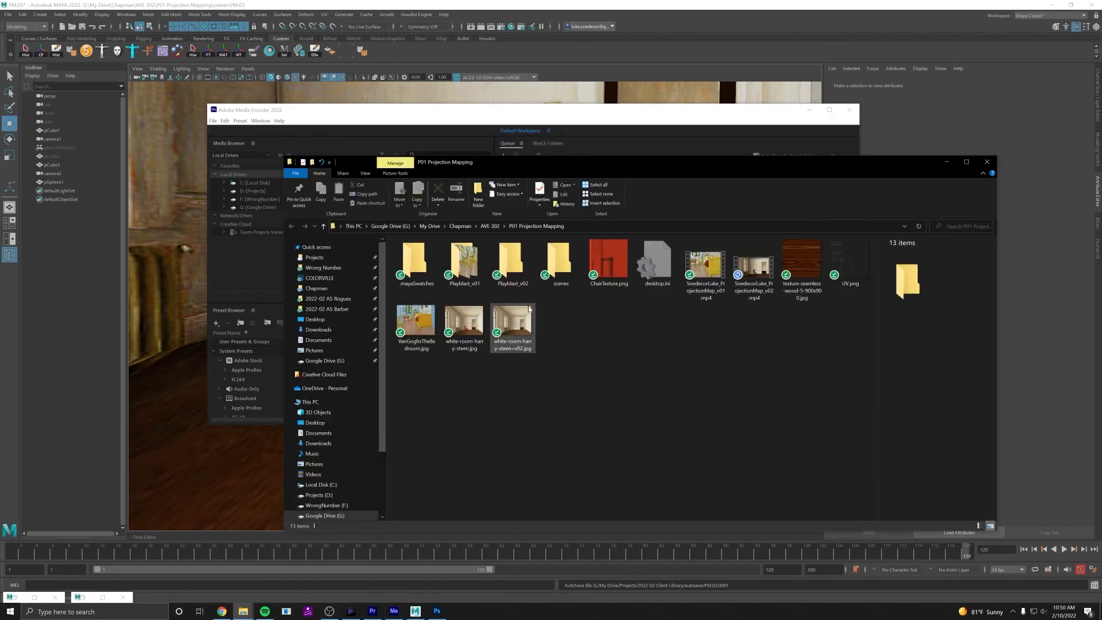
Play the encoded ProjectionMap_v02 mp4 from the P01 Projection Mapping folder in VLC media player with looping set to All
click(759, 275)
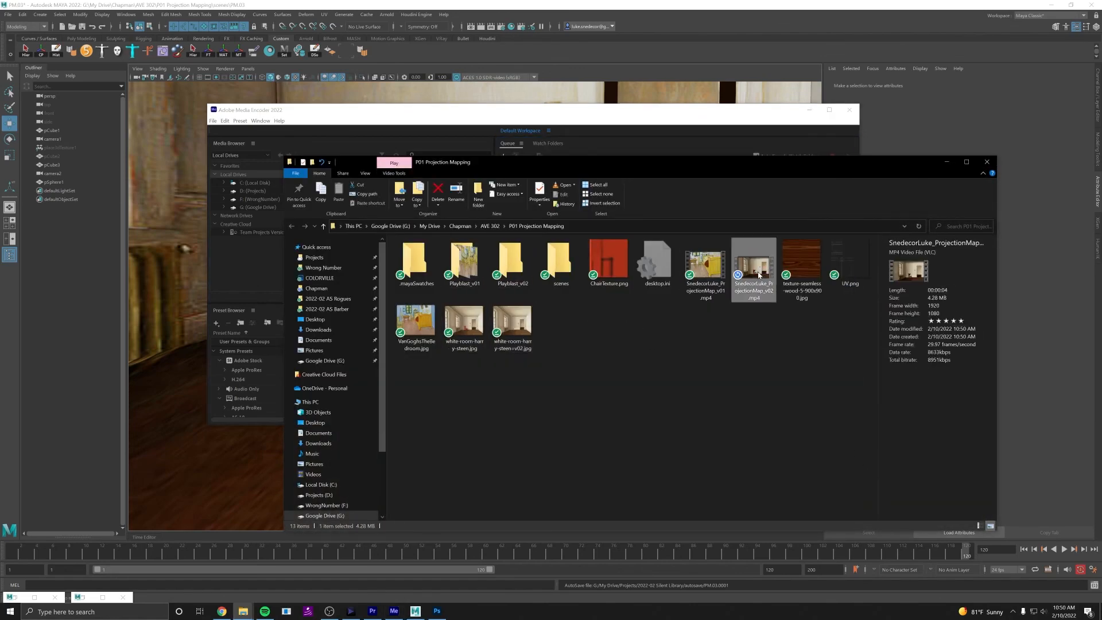
double_click(759, 276)
key(l)
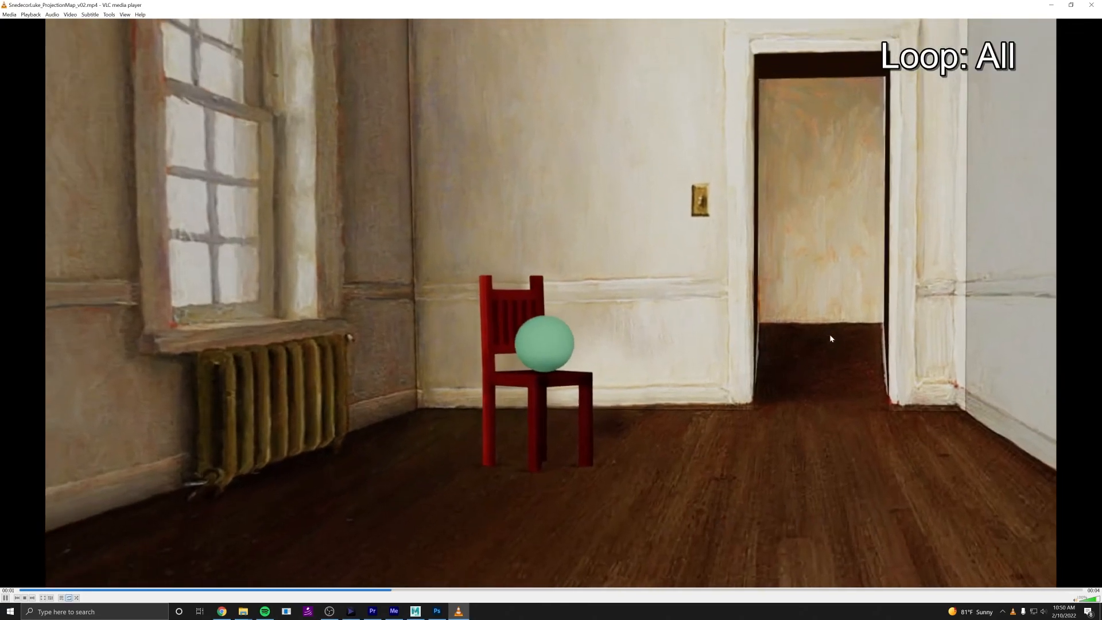
key(l)
key(l)
key(l)
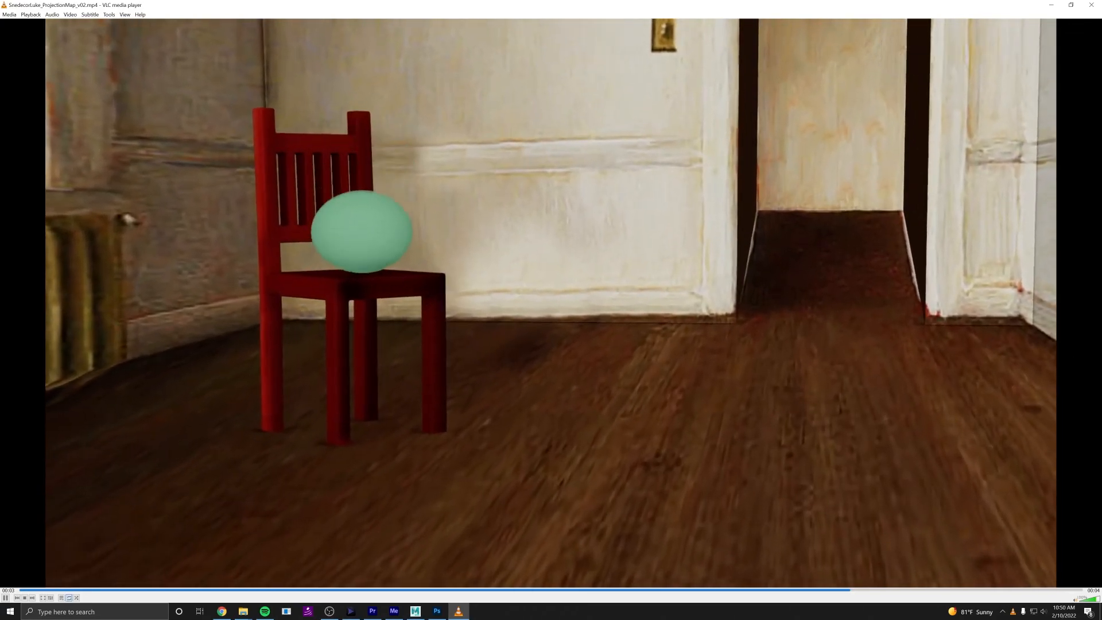